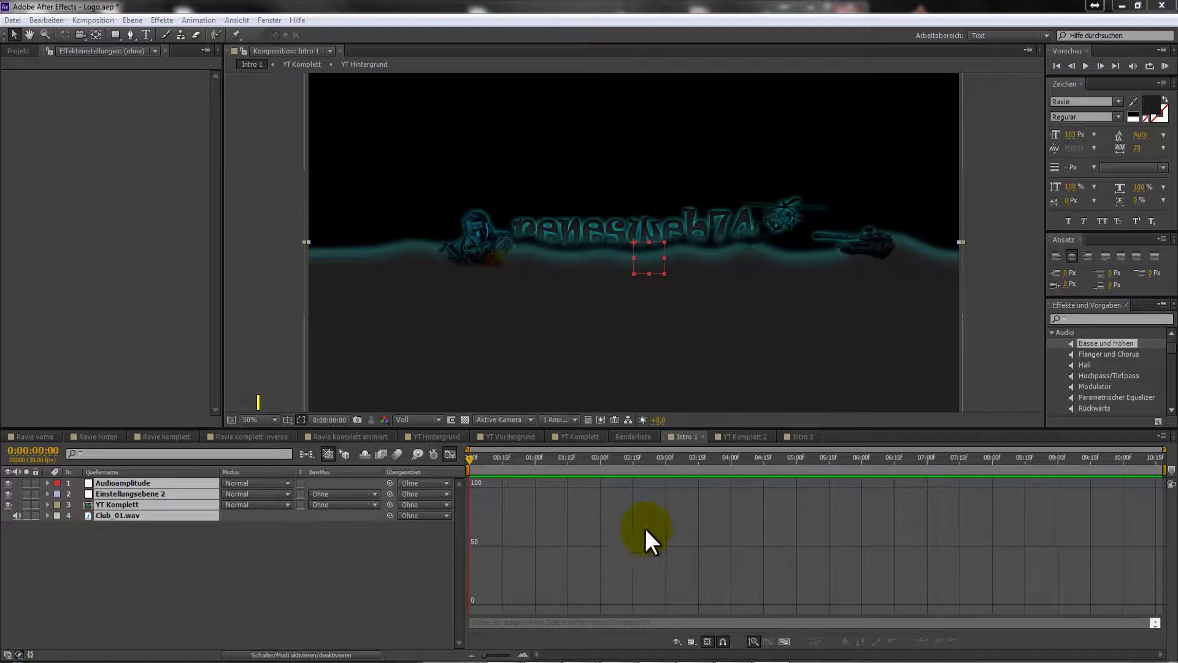
Preview the Intro 1 logo animation and then stop playback.
click(686, 435)
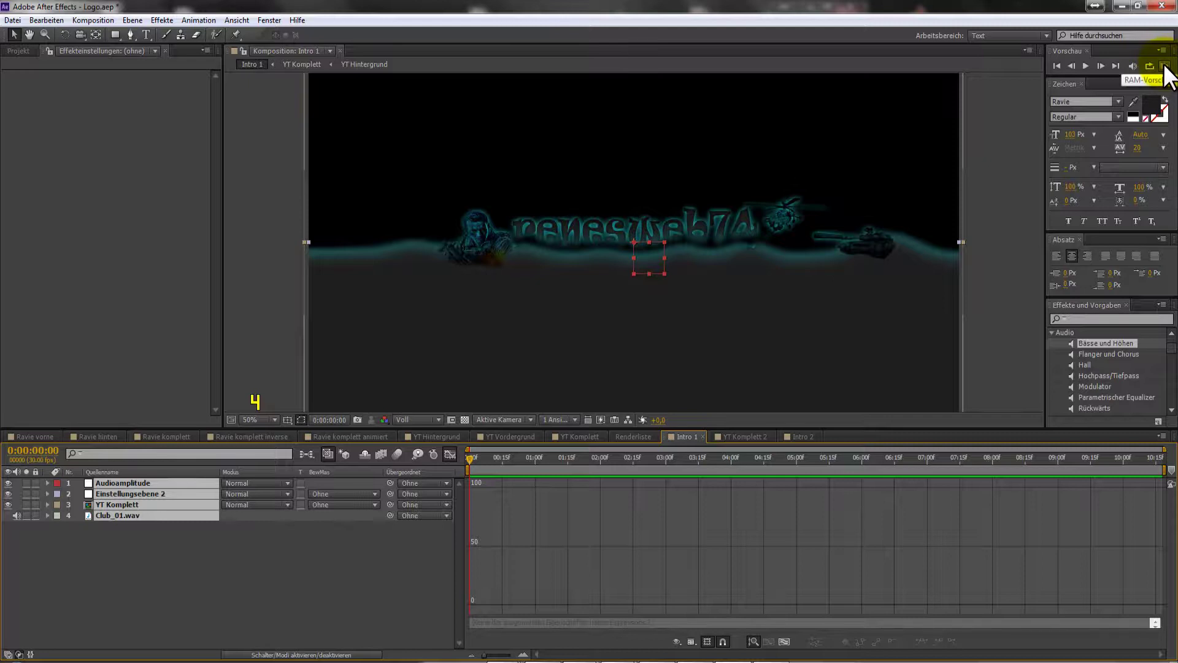
click(1165, 65)
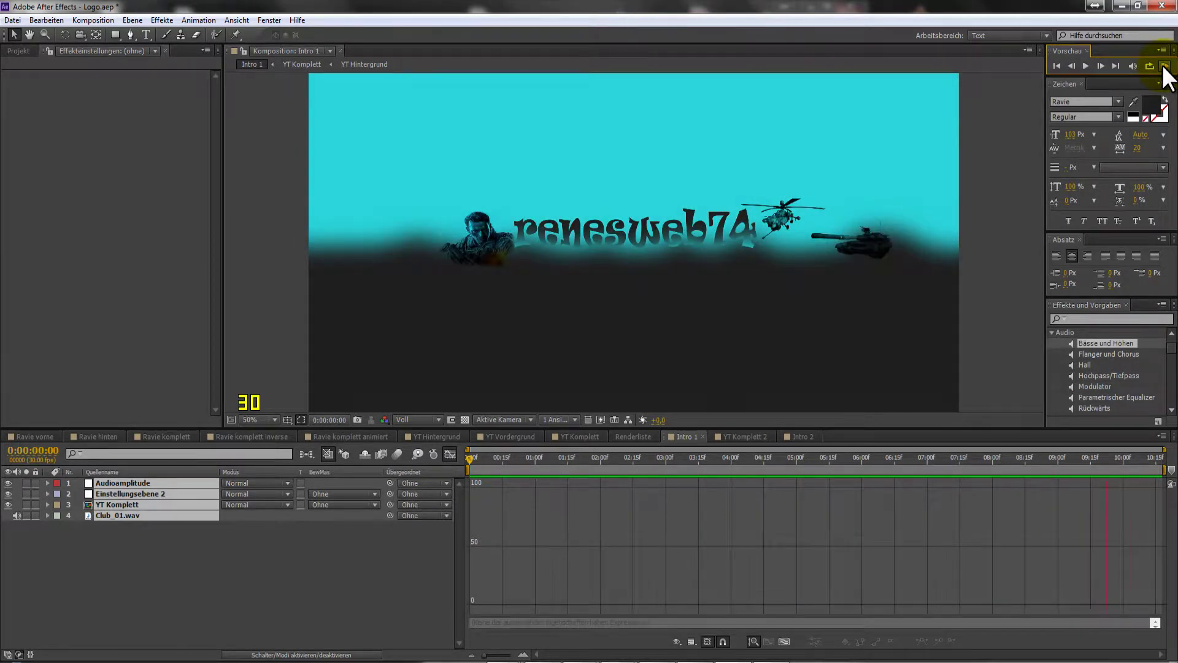
click(1163, 67)
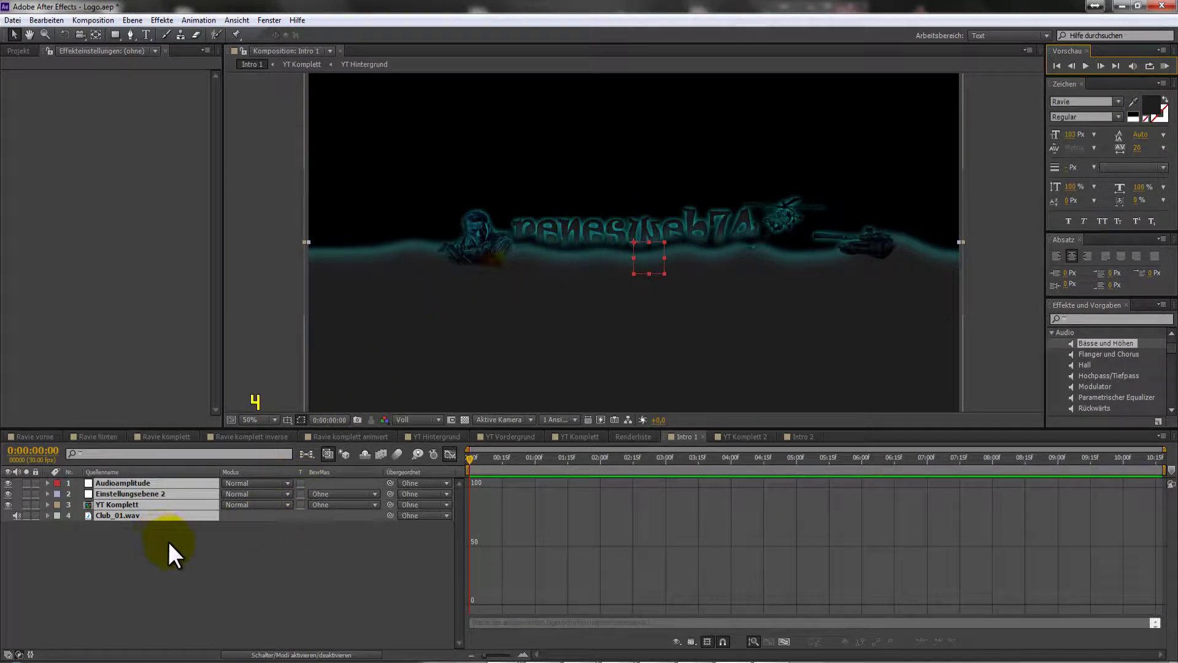
Open the Intro 2 composition and re-expand the Audio category in Effekte und Vorgaben.
click(795, 437)
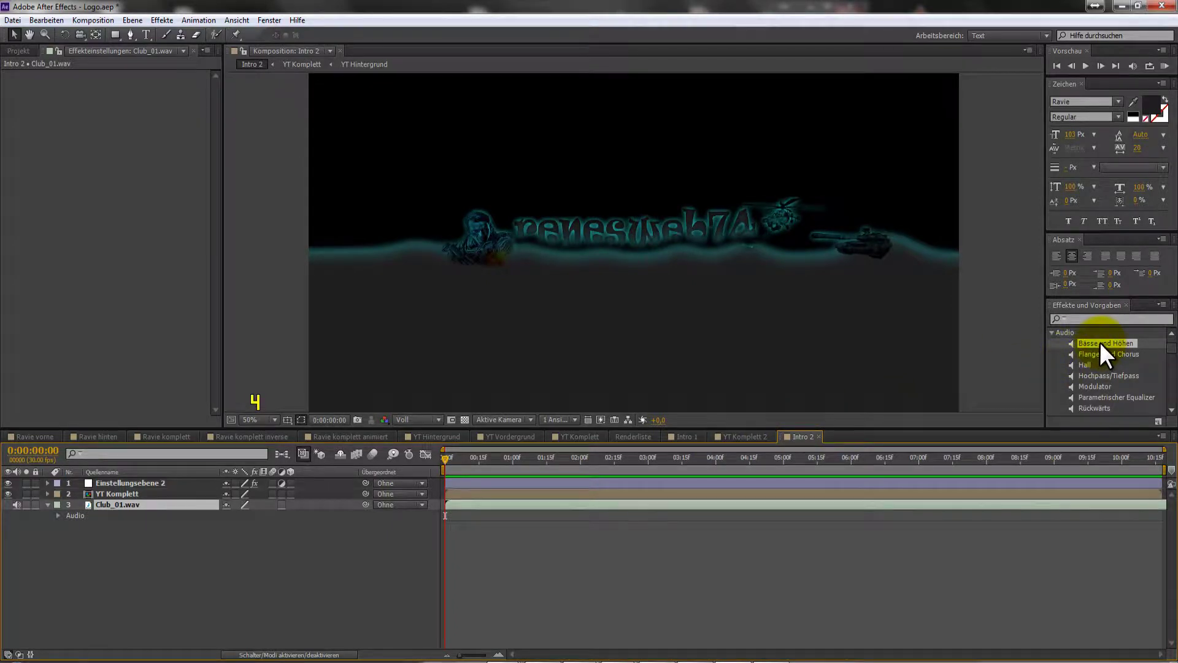
click(1052, 332)
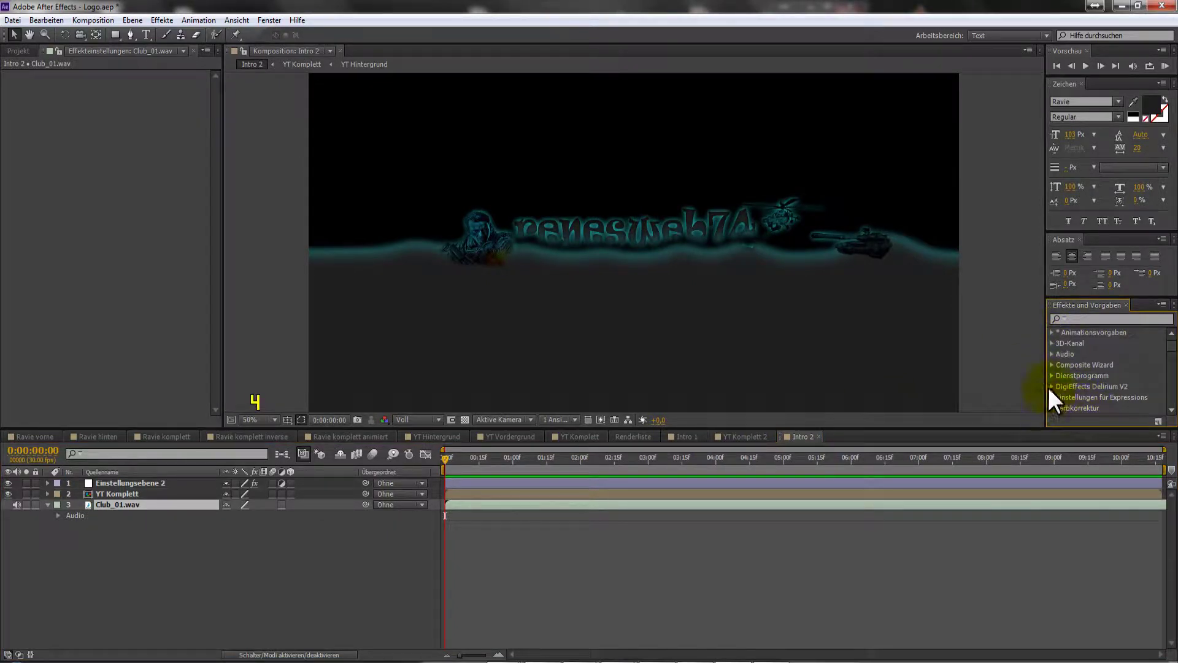
scroll(1073, 392, down, 4)
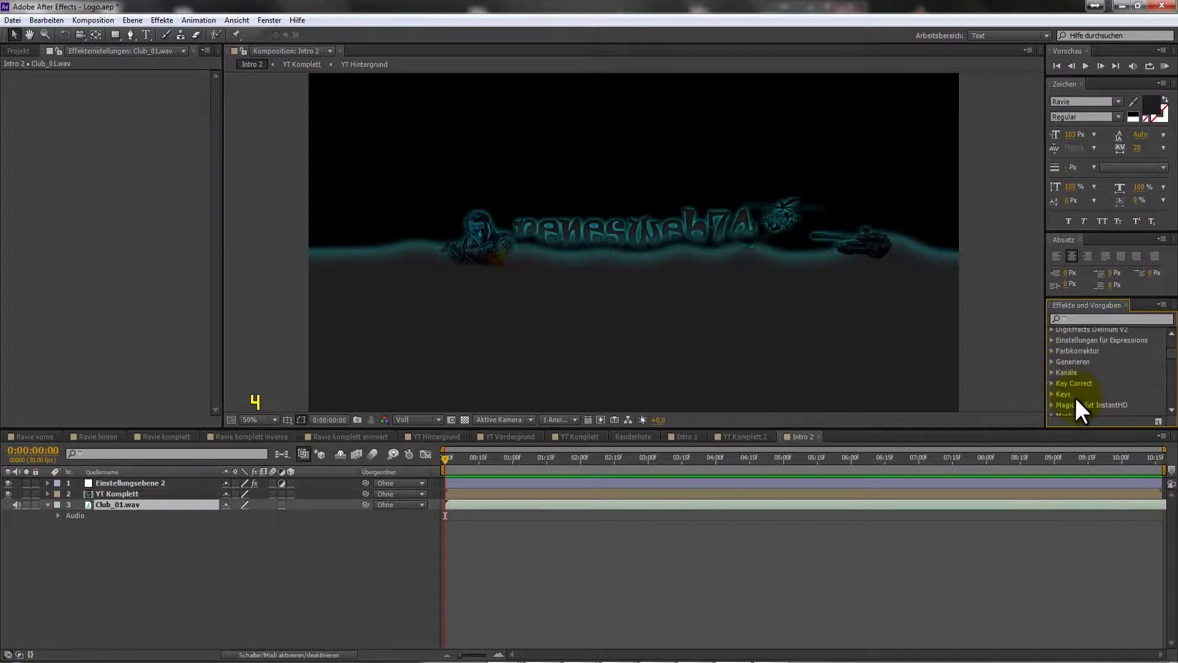
scroll(1077, 400, up, 1)
scroll(1077, 399, up, 1)
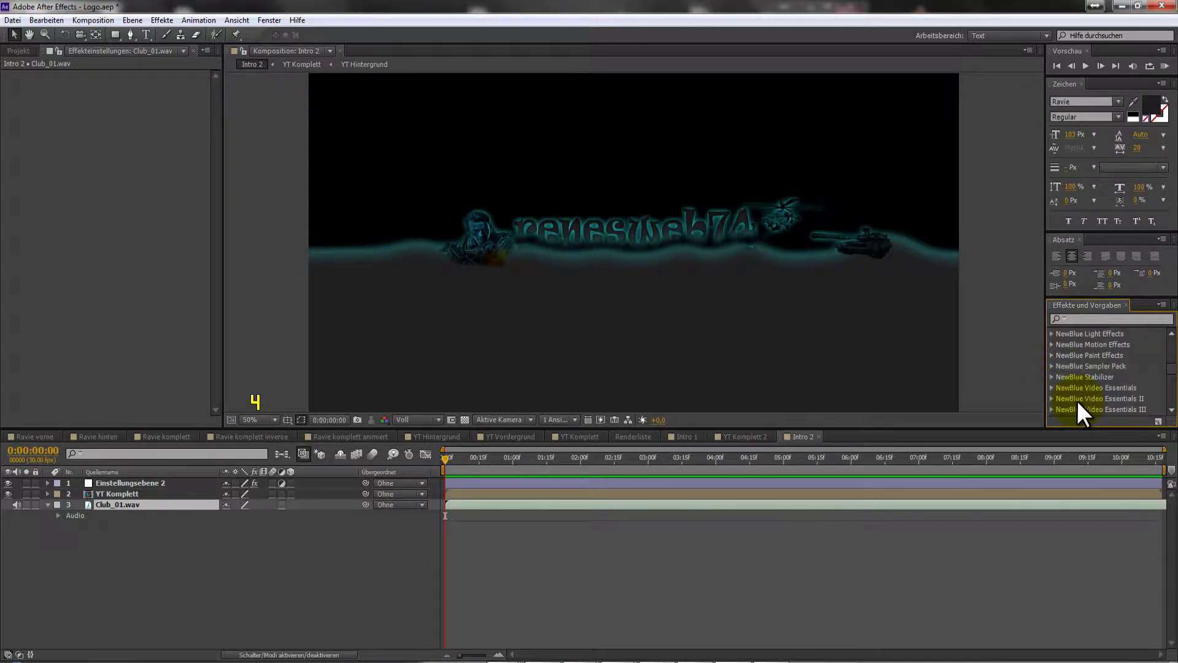
scroll(1078, 401, up, 2)
scroll(1079, 396, up, 1)
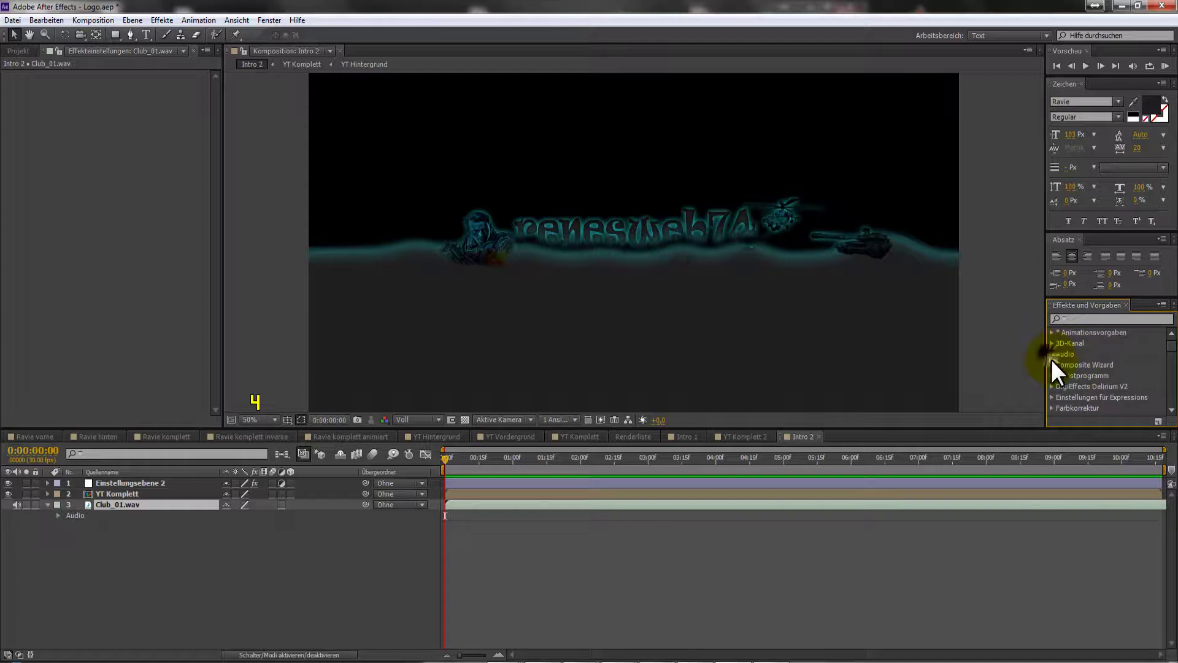
click(1051, 355)
Apply Bässe und Höhen to Club_01.wav with Bässe at 23,00 and Höhen at -100,00.
drag(1099, 345, 137, 501)
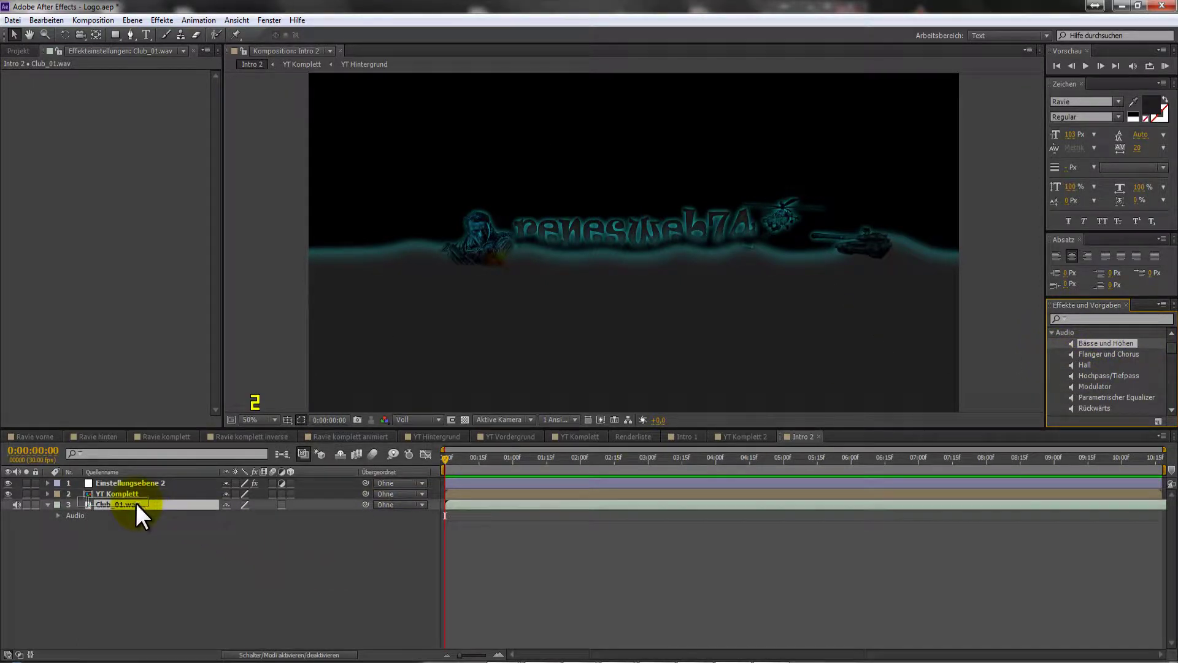
drag(136, 501, 136, 504)
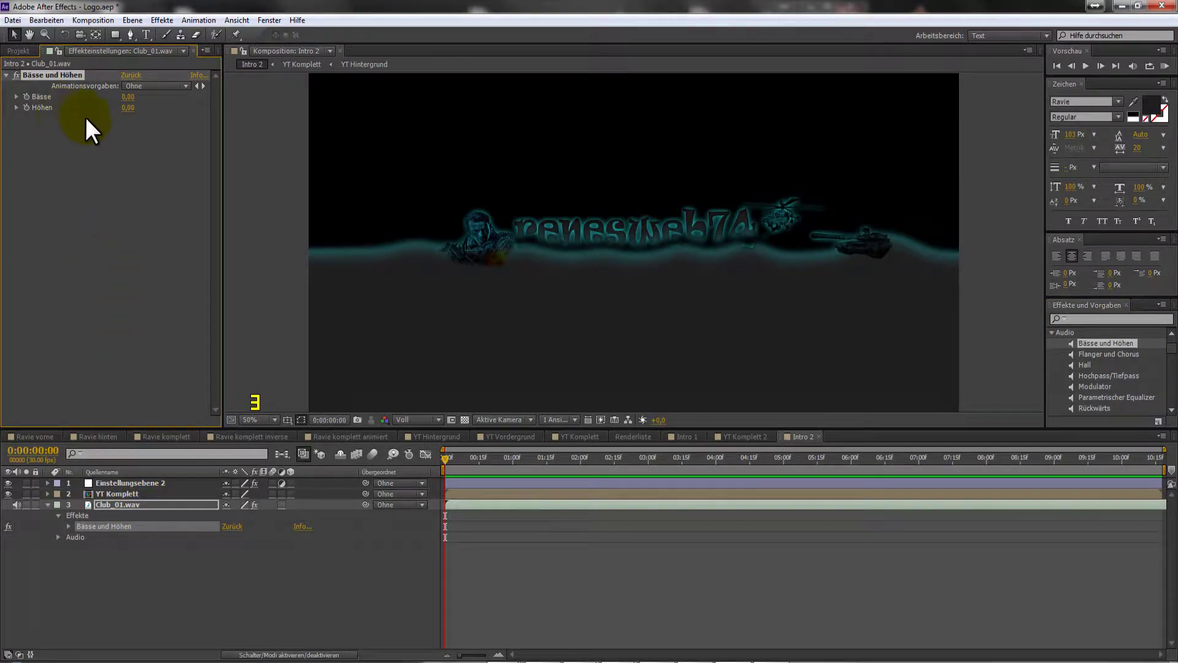
drag(129, 96, 145, 98)
drag(131, 109, 49, 114)
click(125, 526)
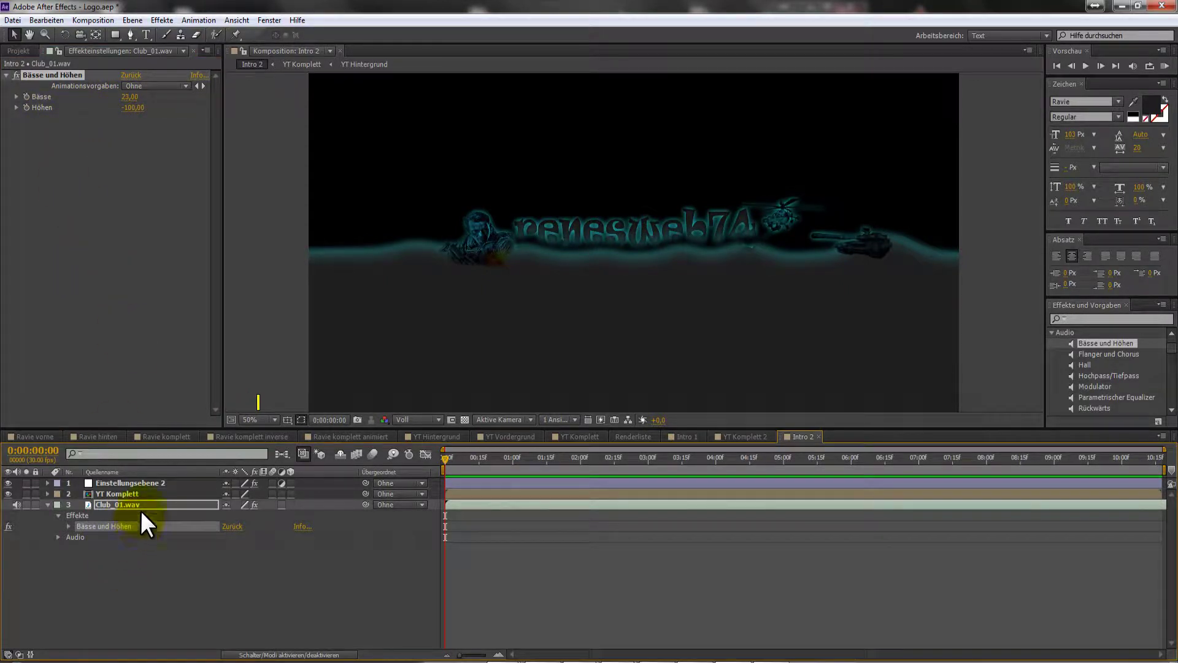
Convert Club_01.wav's audio into an Audioamplitude keyframe layer via Keyframe-Assistenten.
right_click(146, 503)
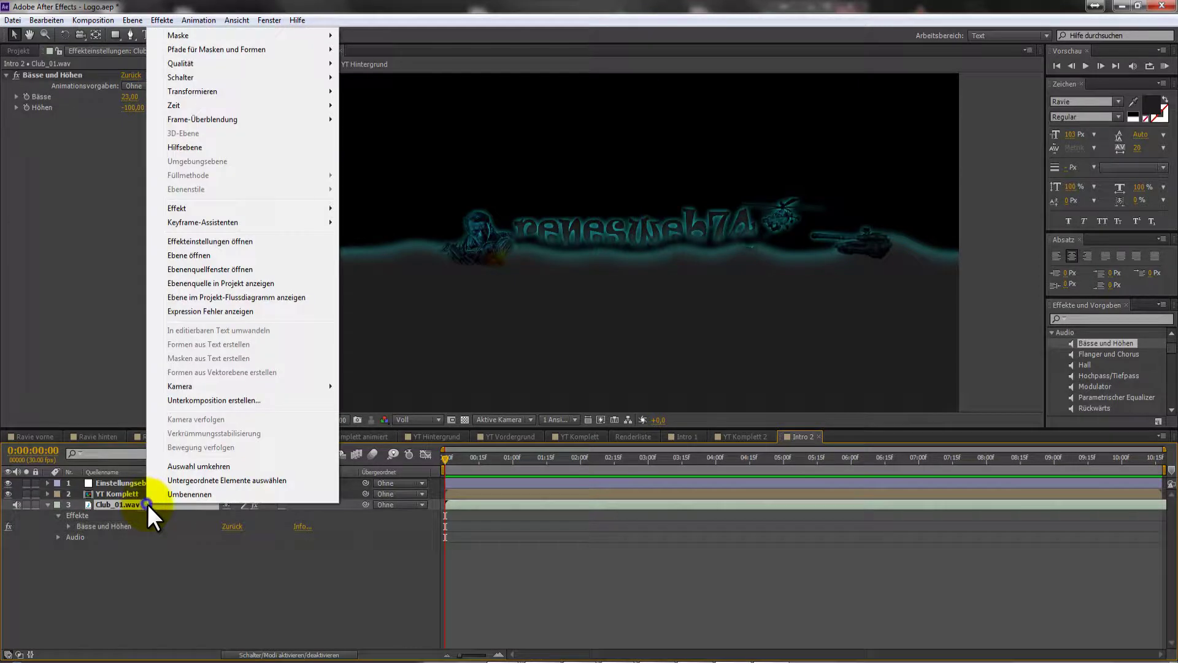
mouse_move(219, 219)
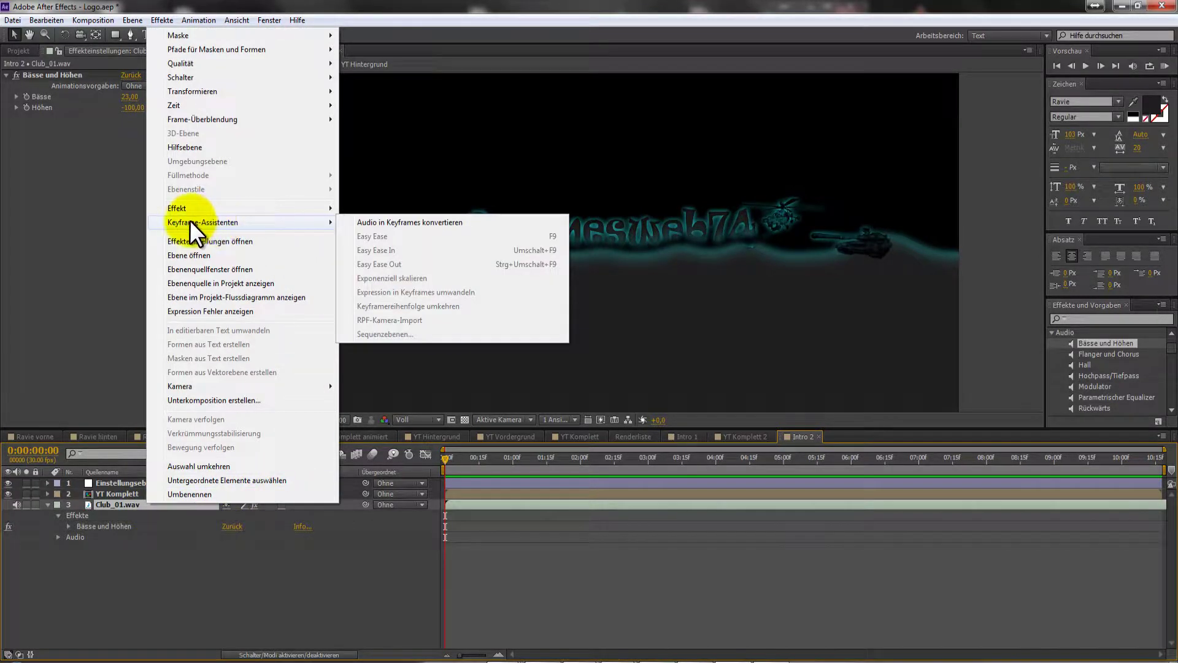
click(393, 222)
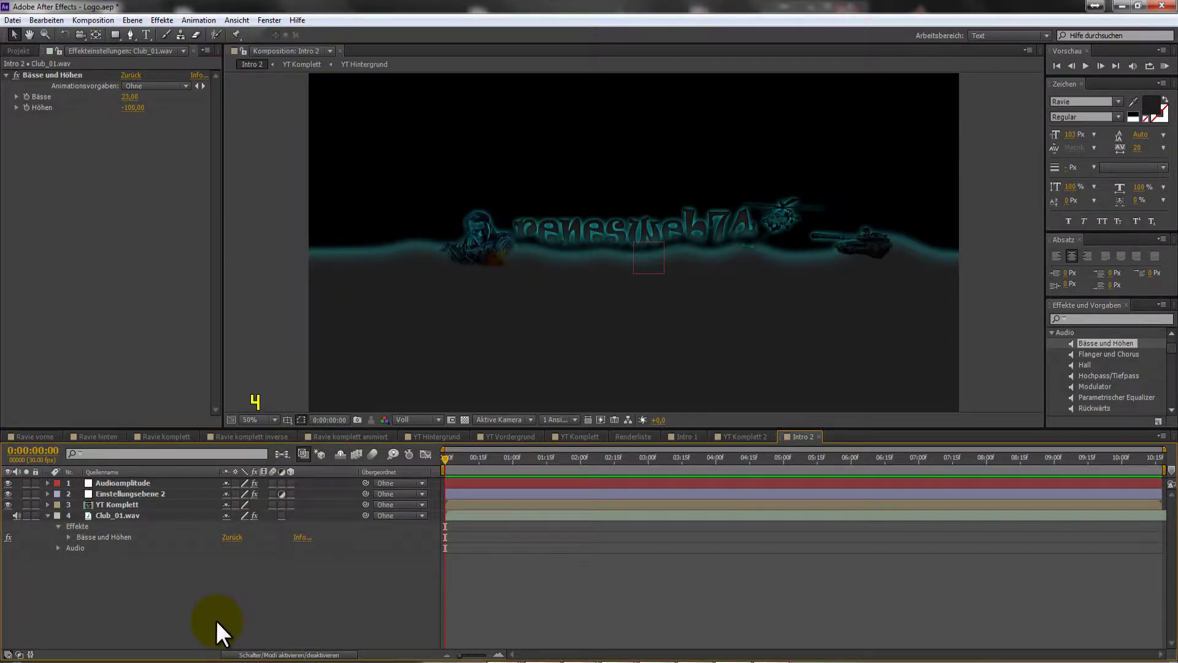
Delete the Bässe und Höhen effect group from Club_01.wav.
click(88, 537)
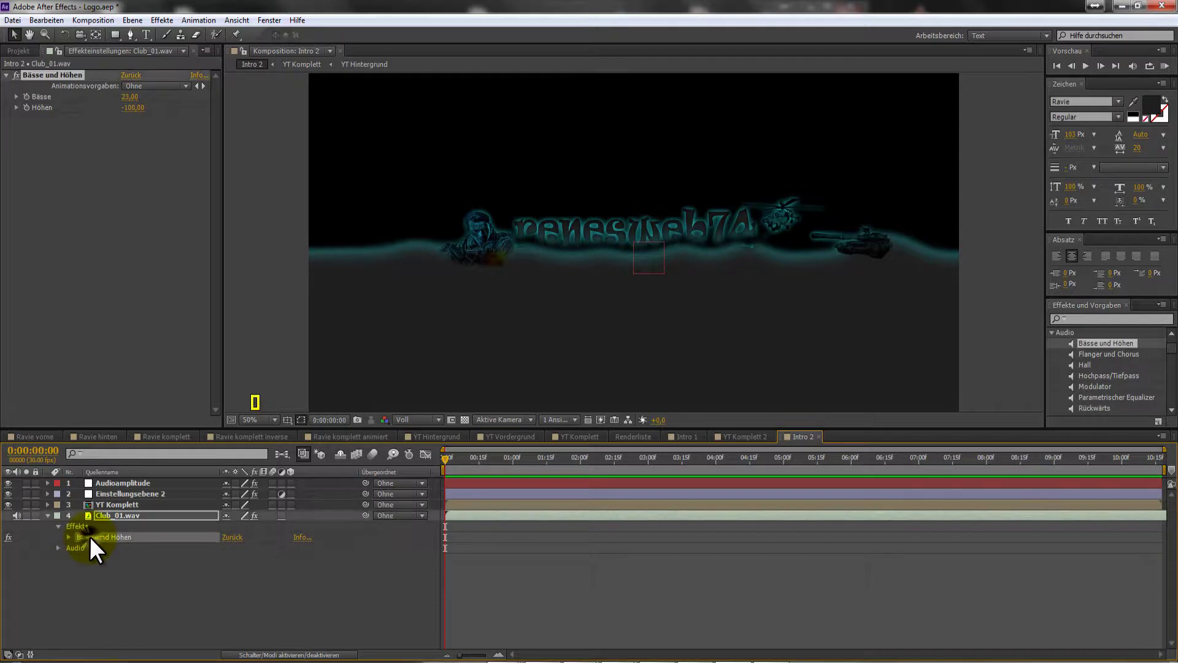
click(82, 528)
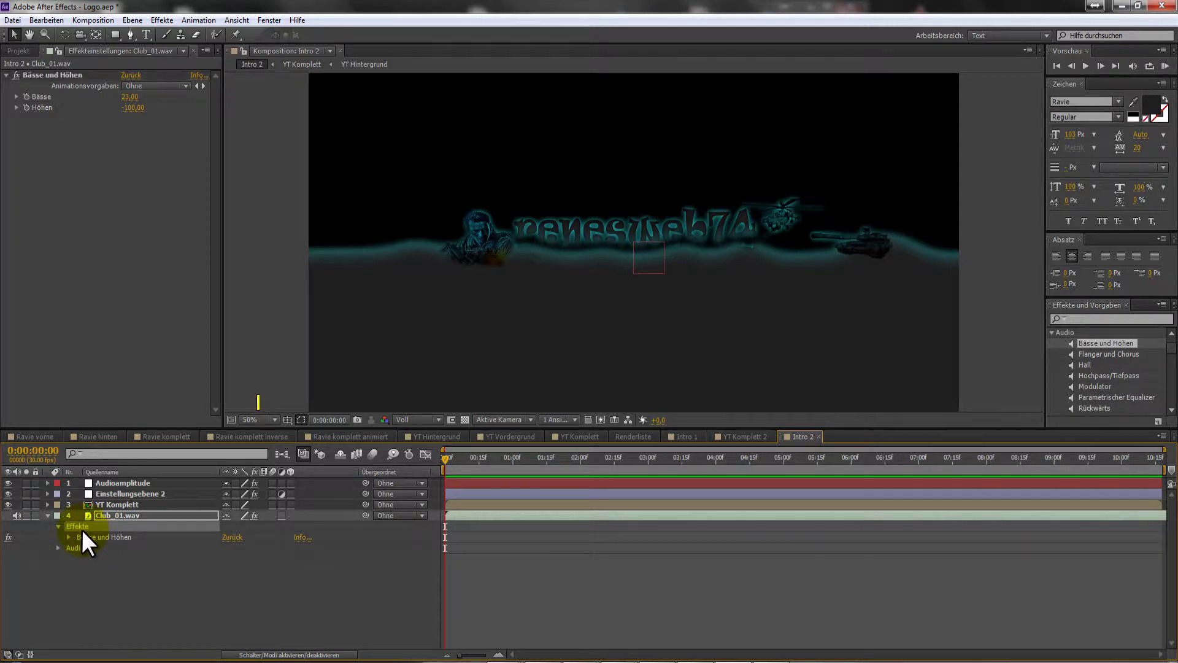
key(Delete)
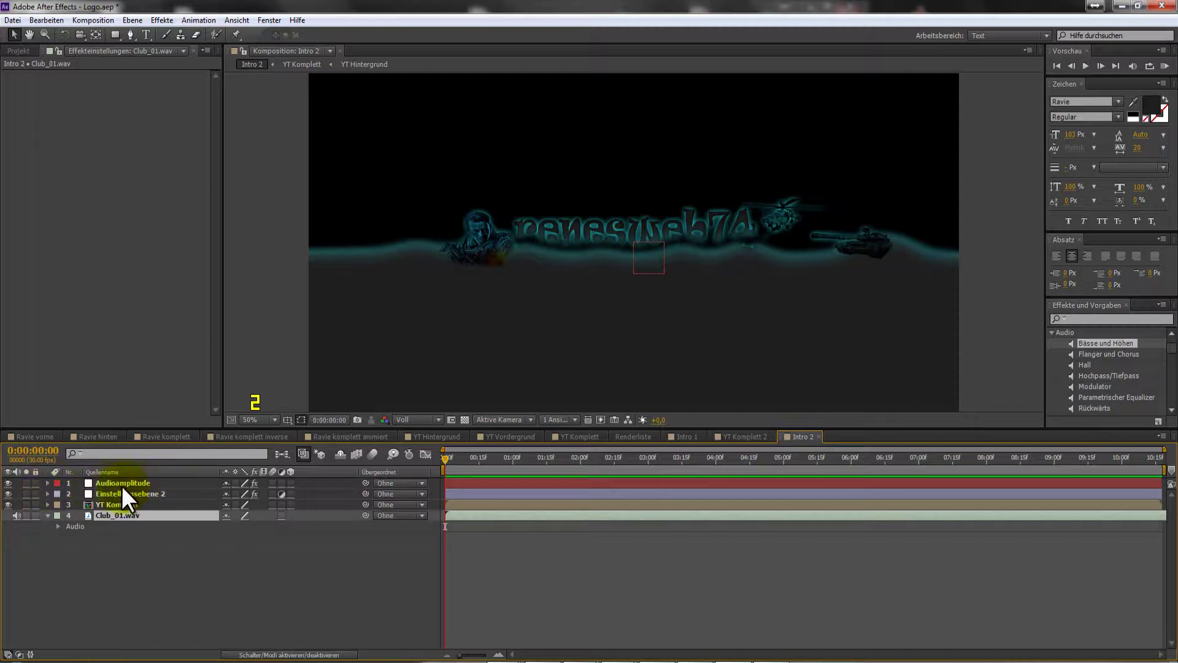
Delete Linker Kanal and Rechter Kanal from Audioamplitude, exposing Beide Kanäle's Schieberegler keyframes.
click(46, 484)
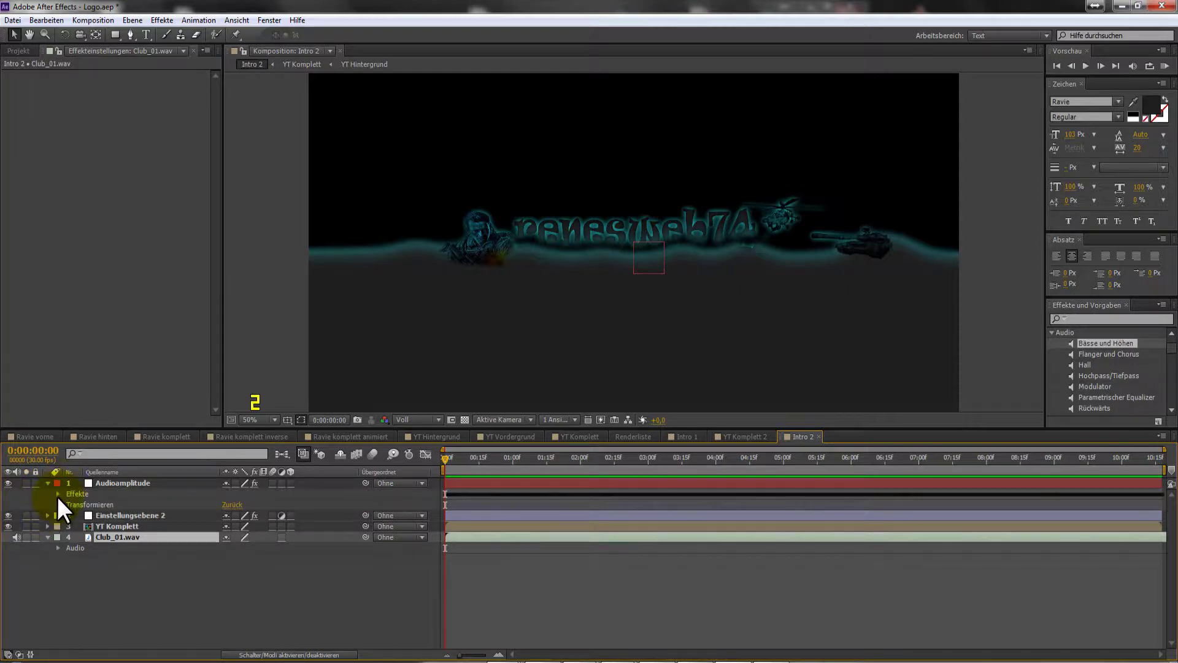
click(59, 495)
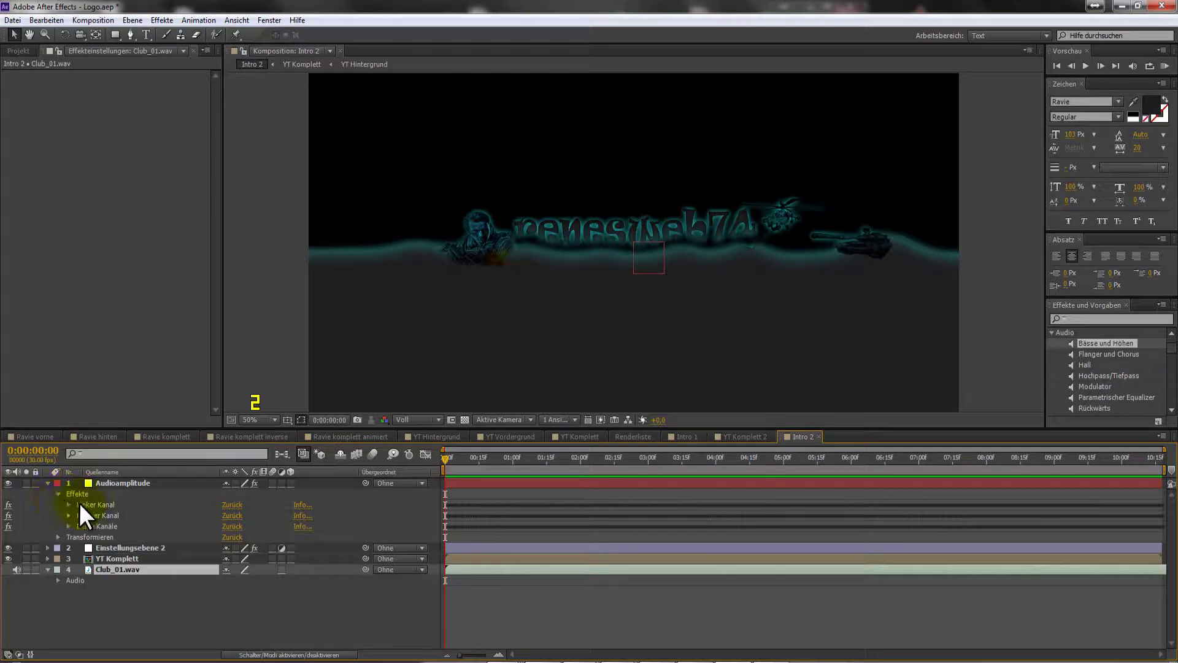
click(96, 505)
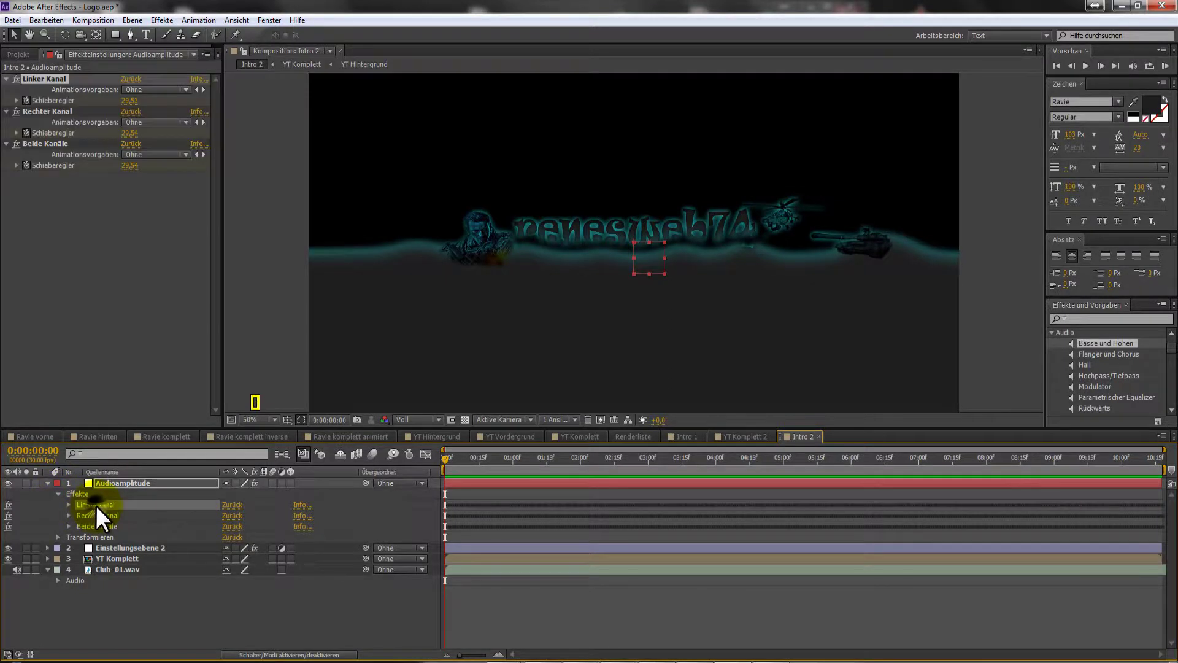
key(Delete)
click(95, 504)
key(Delete)
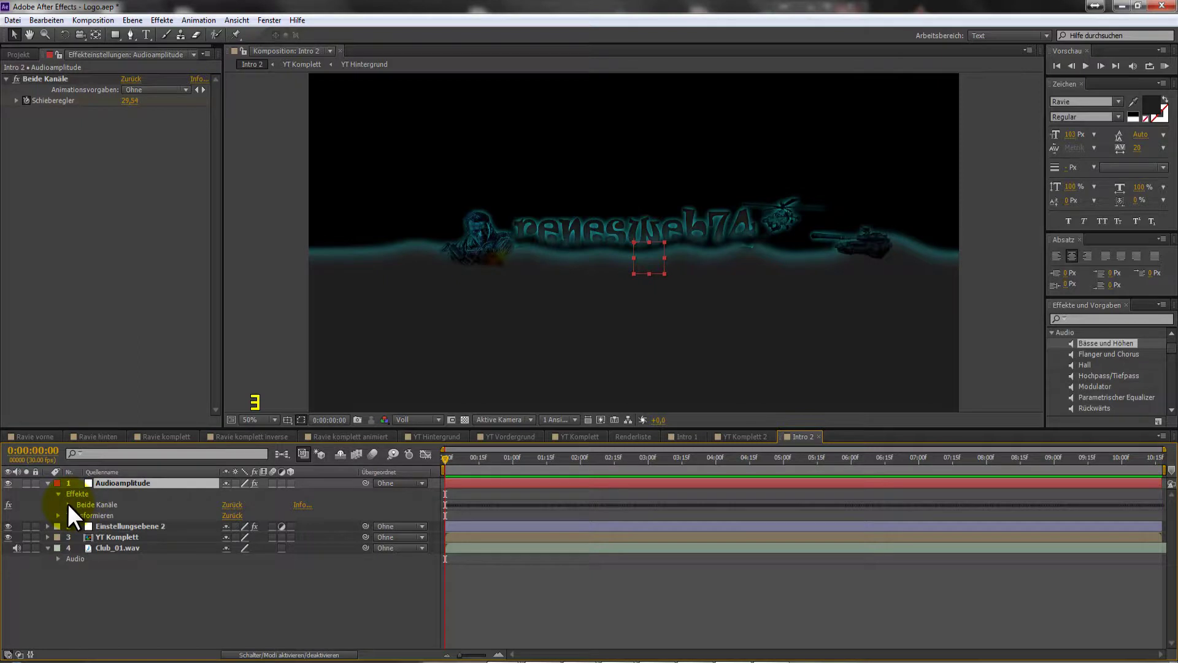
click(69, 505)
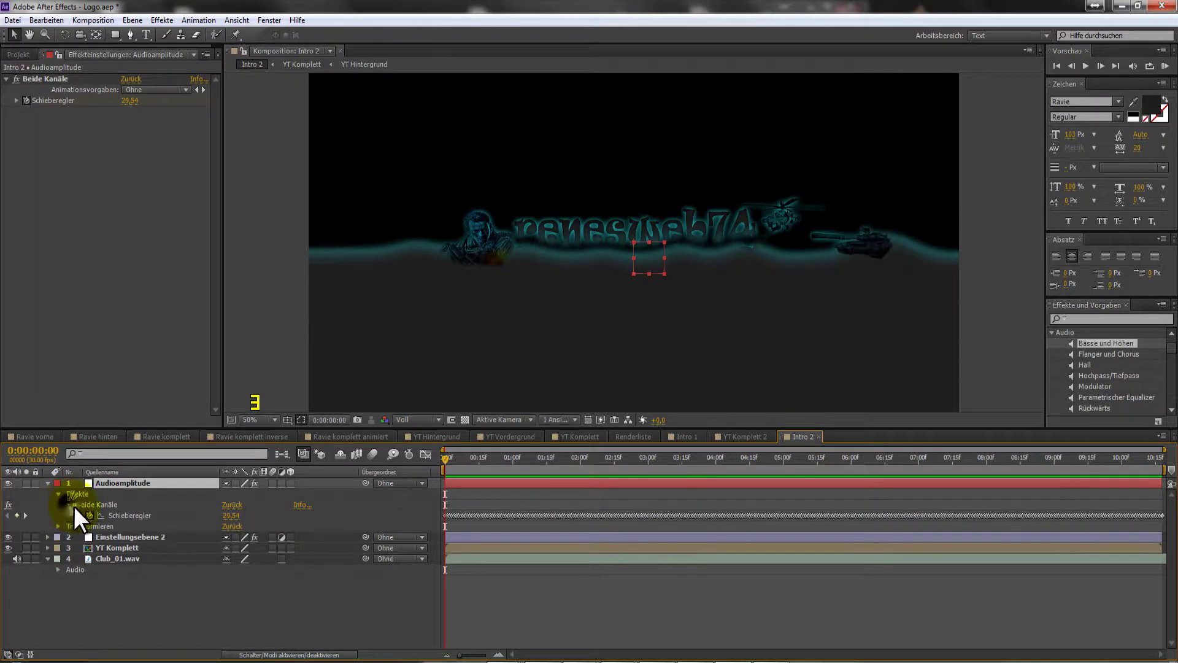
click(118, 514)
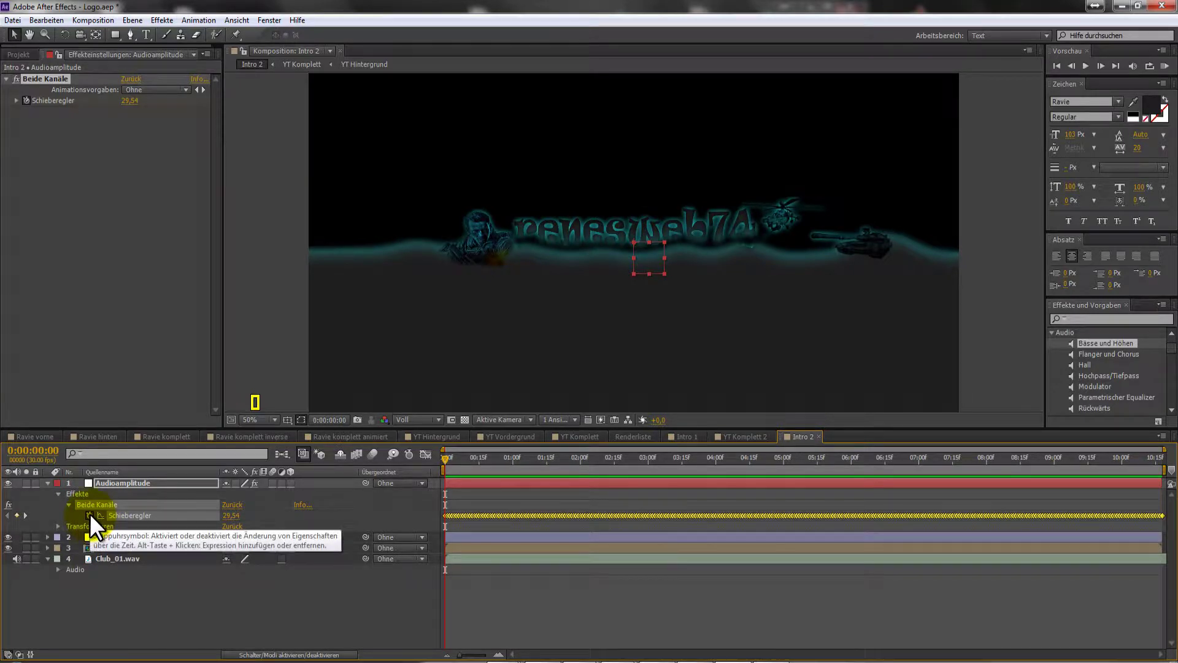
alt+click(90, 515)
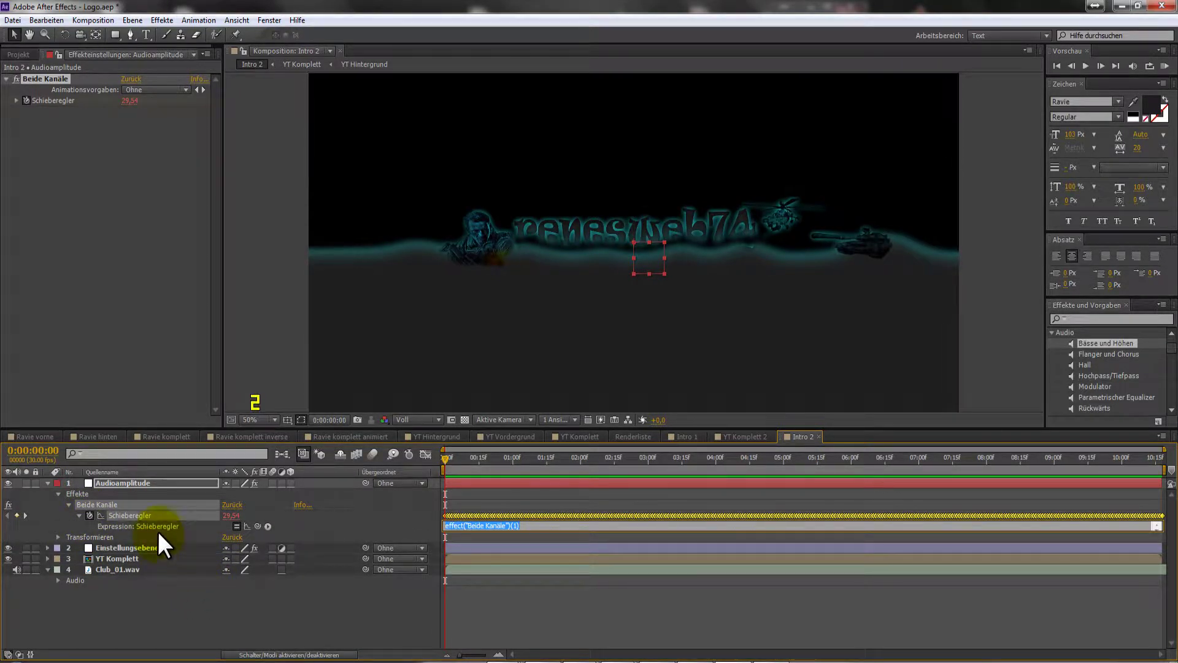
click(426, 453)
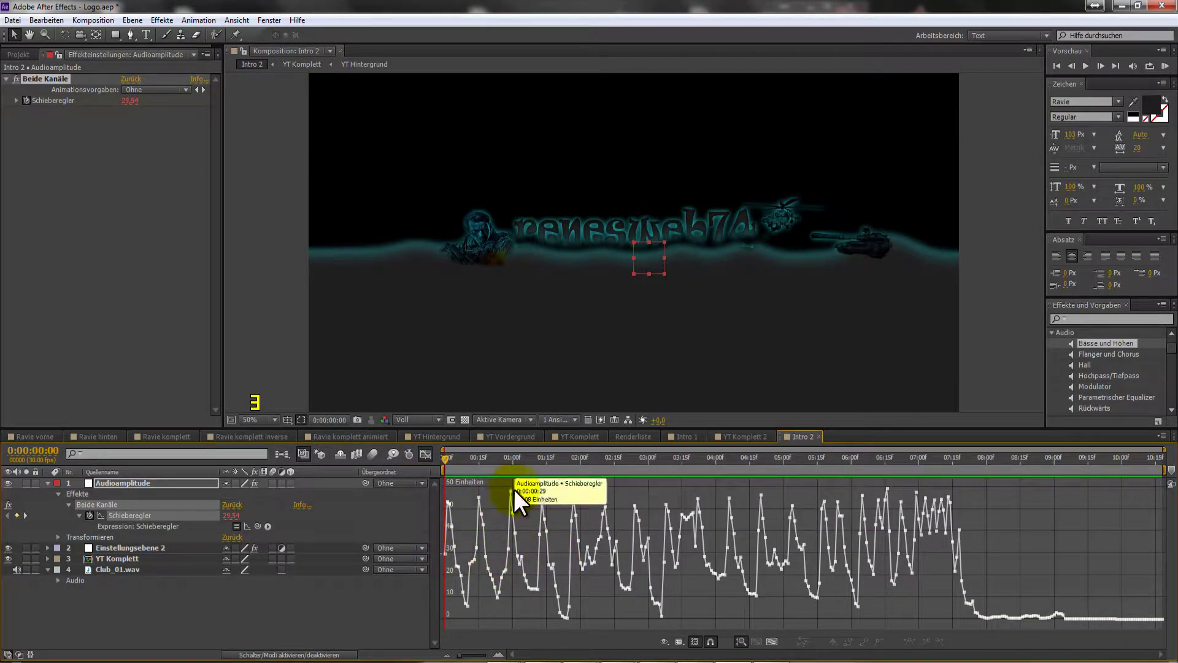
mouse_move(514, 492)
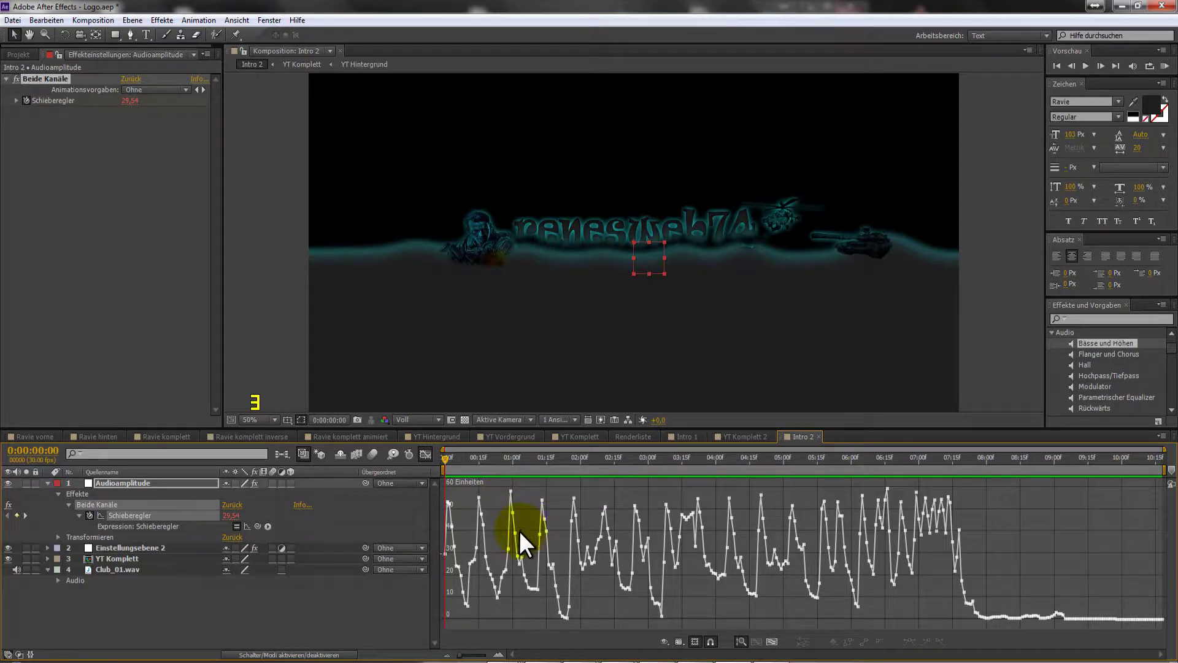
mouse_move(515, 540)
click(149, 524)
click(142, 516)
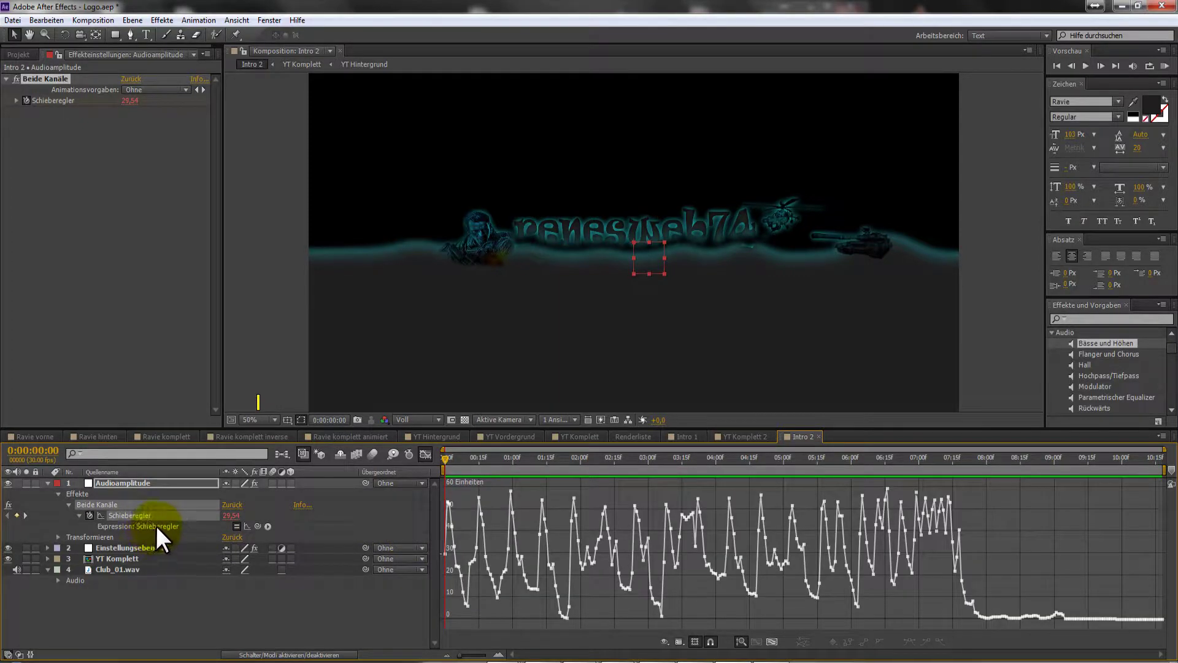
Show the Schieberegler expression effect("Beide Kanäle")(1) below the graph and select its text.
click(156, 525)
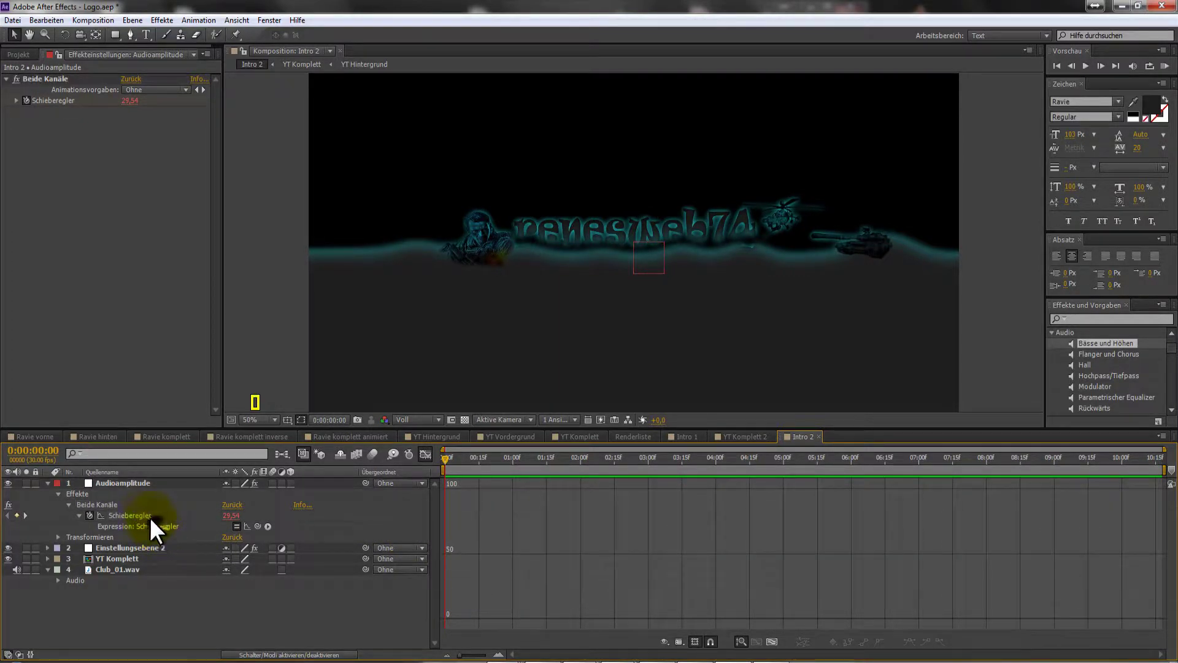
click(148, 517)
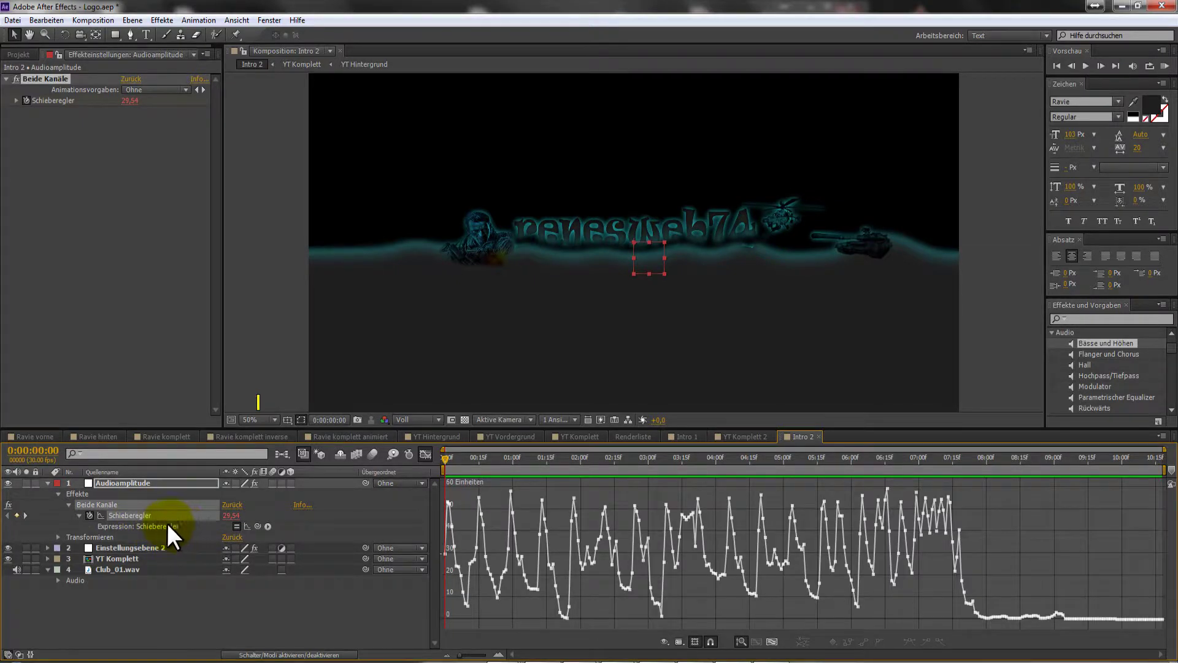
click(163, 525)
click(97, 517)
click(92, 513)
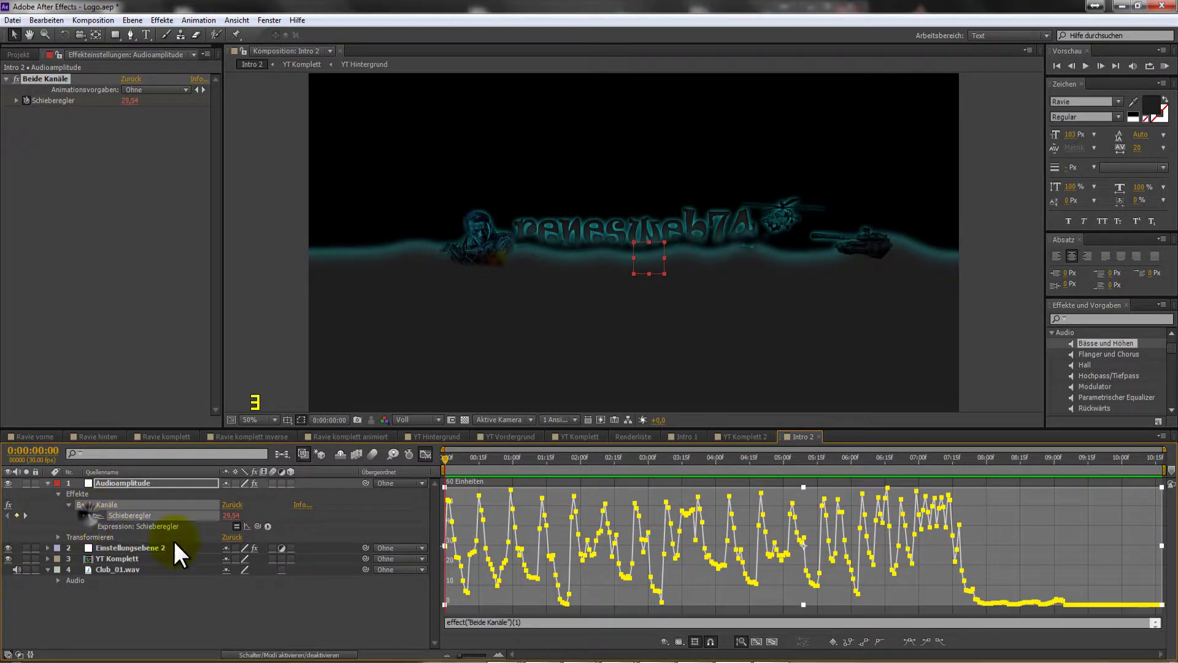
click(529, 624)
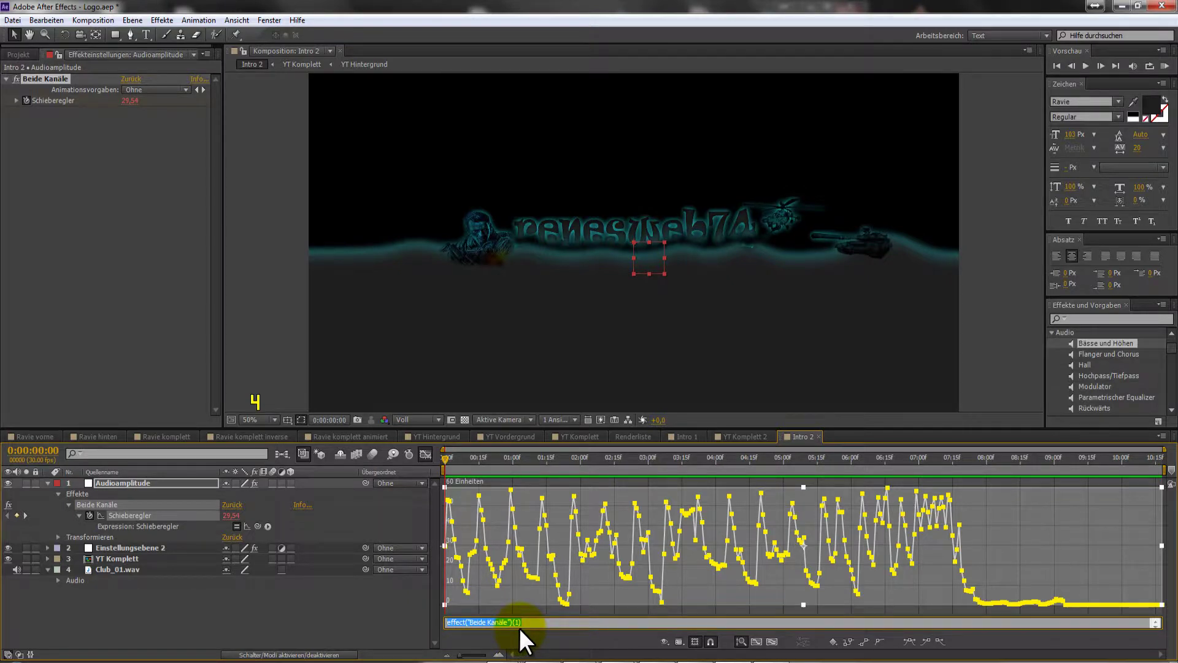
mouse_move(517, 598)
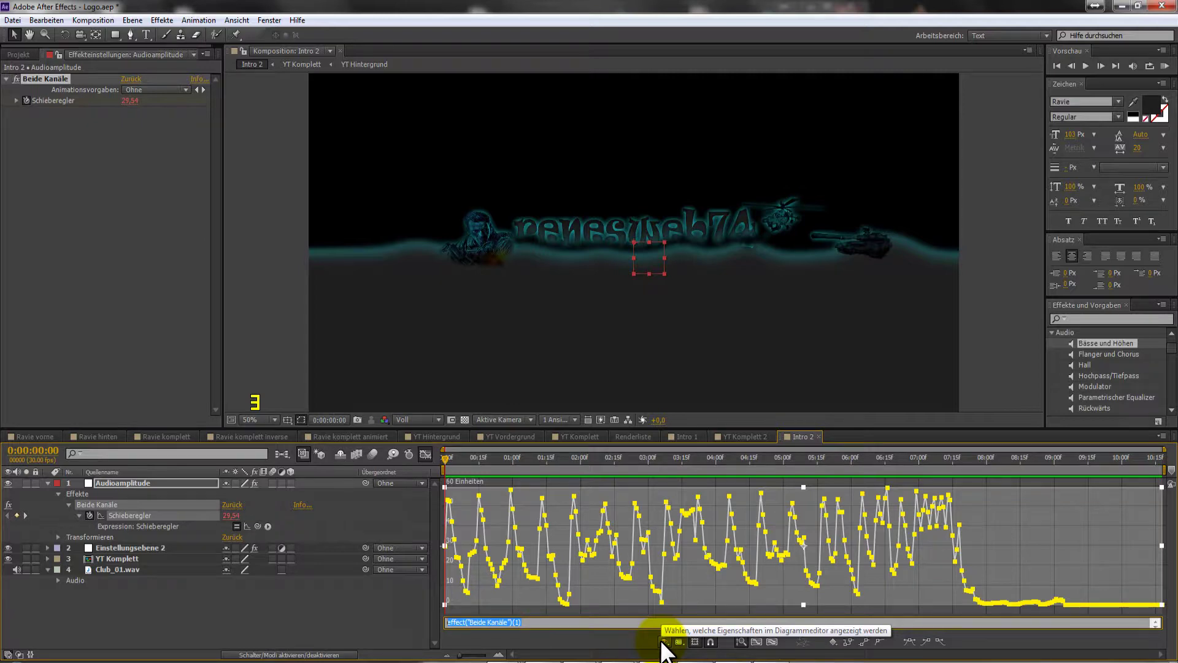
Replace the slider expression with linear(value,35,60,100,105) and commit it.
key(BackSpace)
text(li)
text(near()
text(value,)
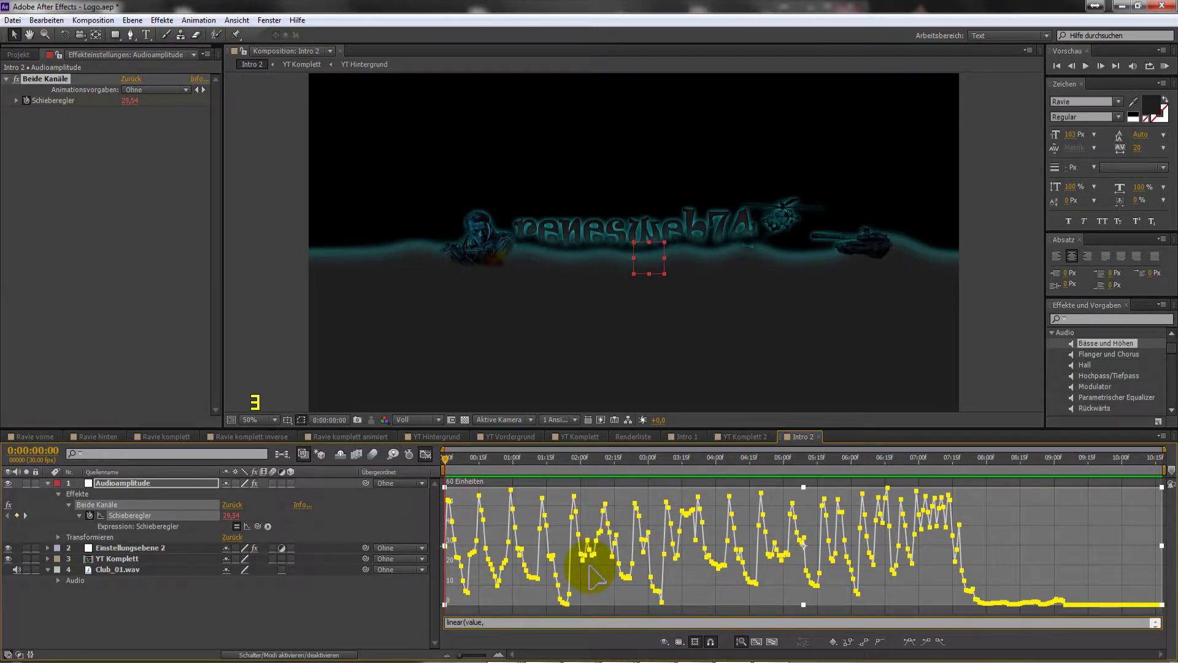
text(35,)
text(60)
text(,100,105)
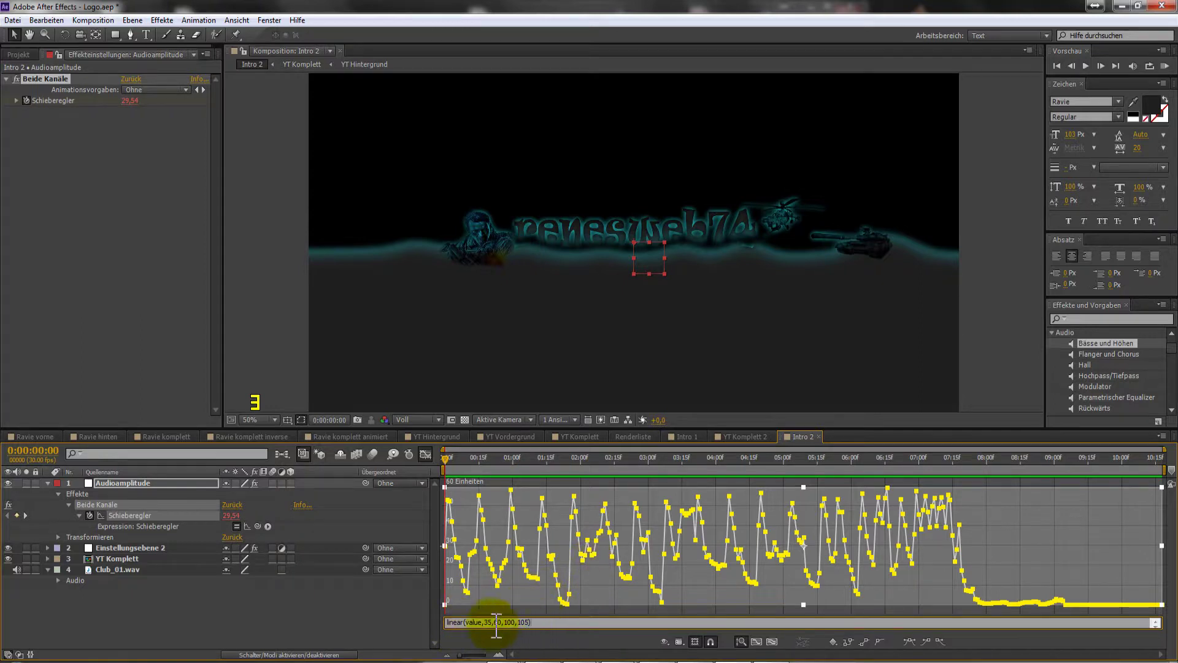
click(155, 513)
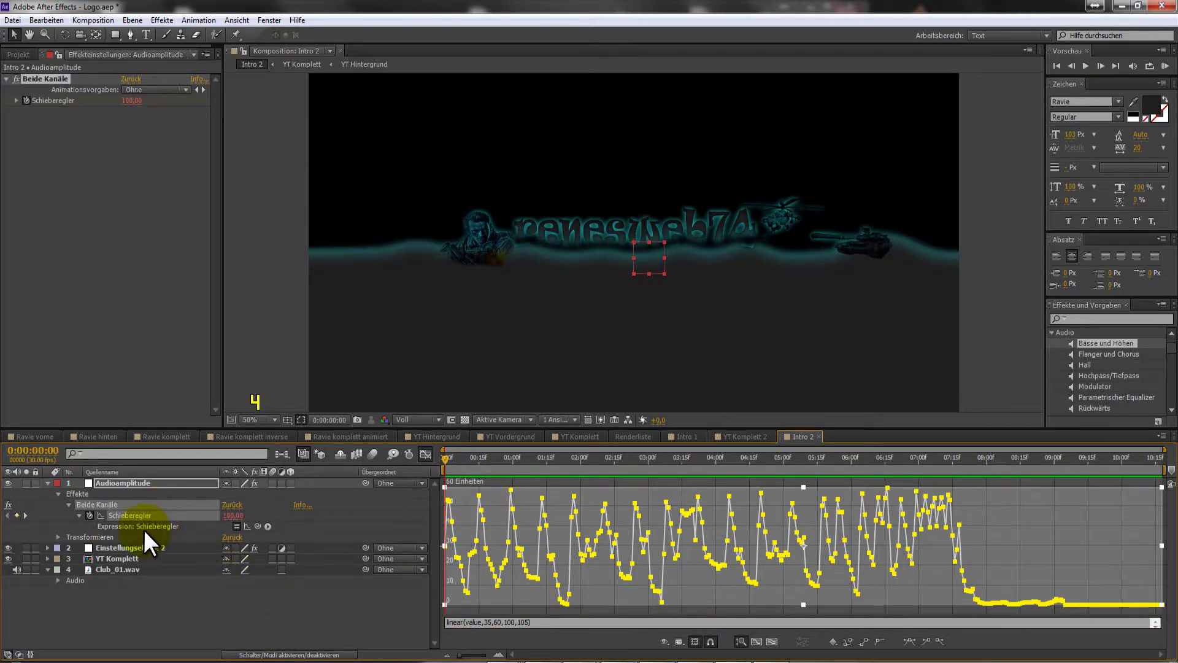
Expand YT Komplett's Transformieren group, showing Skalierung 100,0% and Deckkraft 100%.
click(144, 527)
click(139, 514)
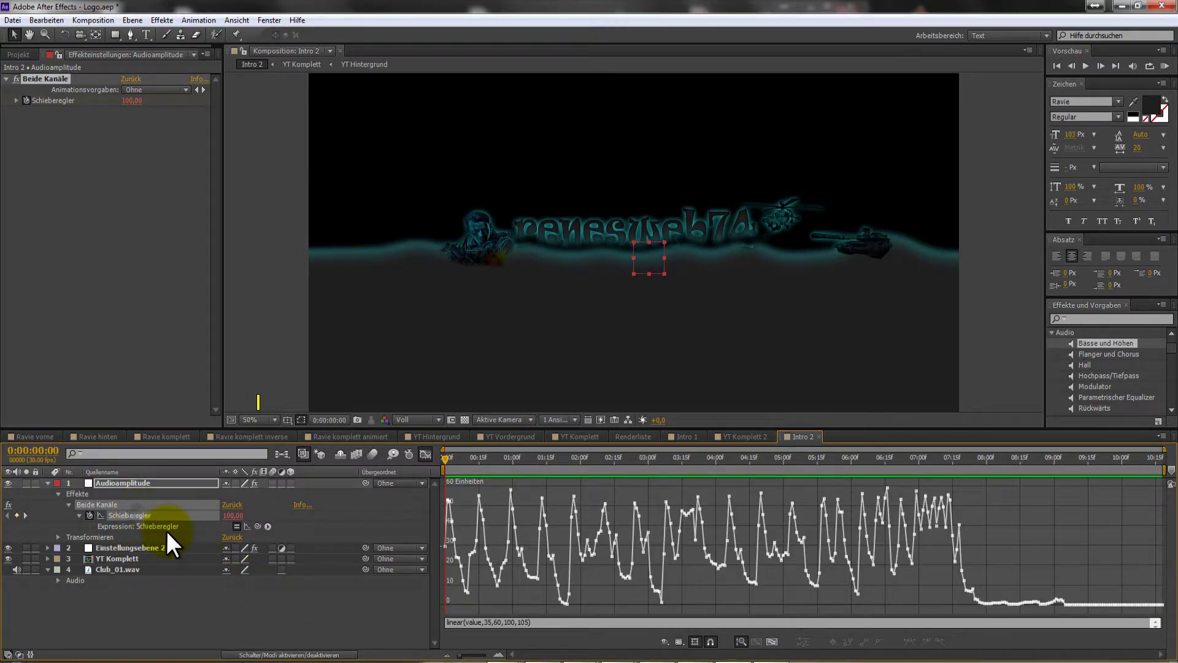
click(76, 582)
click(48, 559)
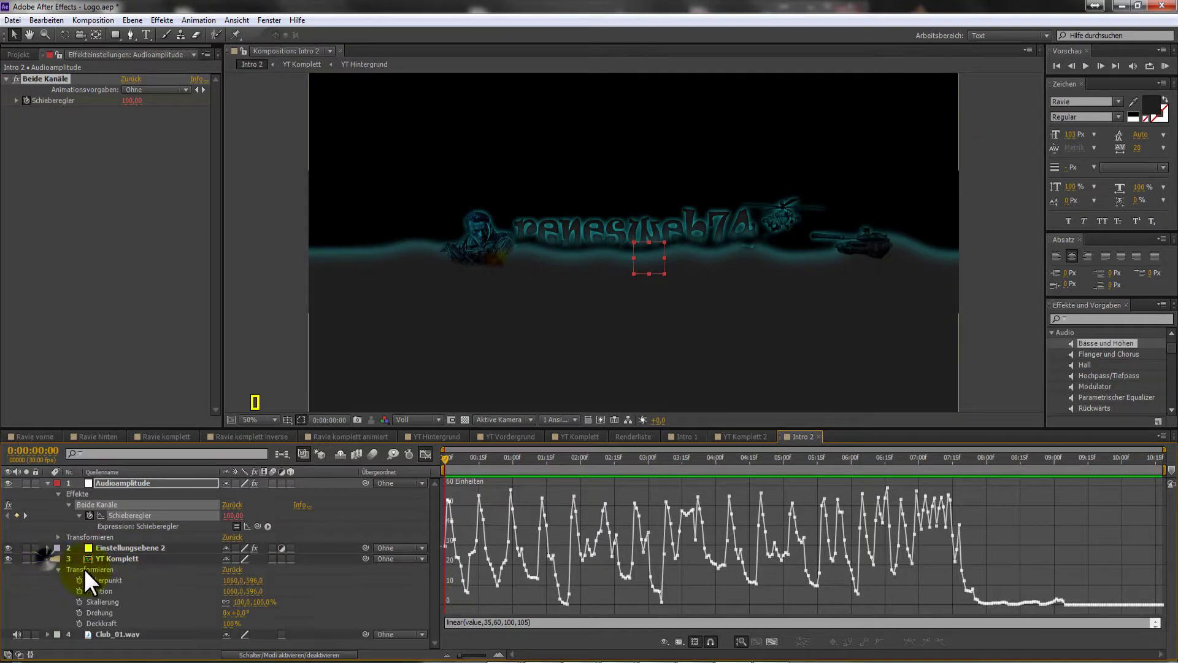
click(128, 557)
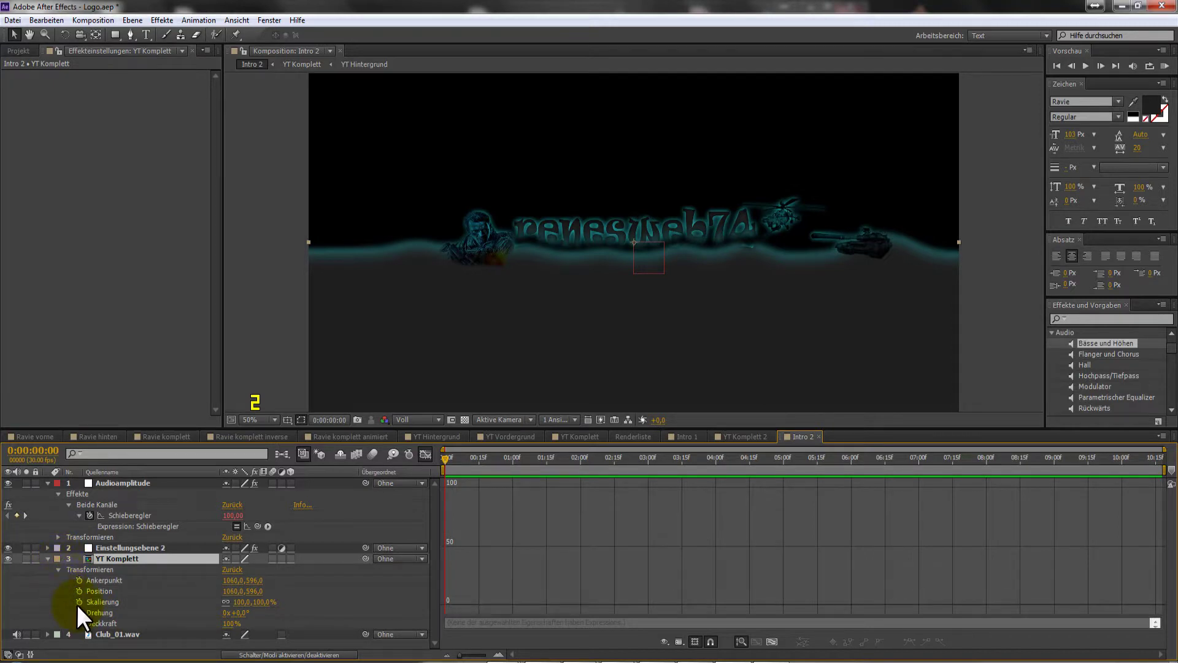
Add a Skalierung expression on YT Komplett pick-whipped to the Audioamplitude Schieberegler.
click(100, 601)
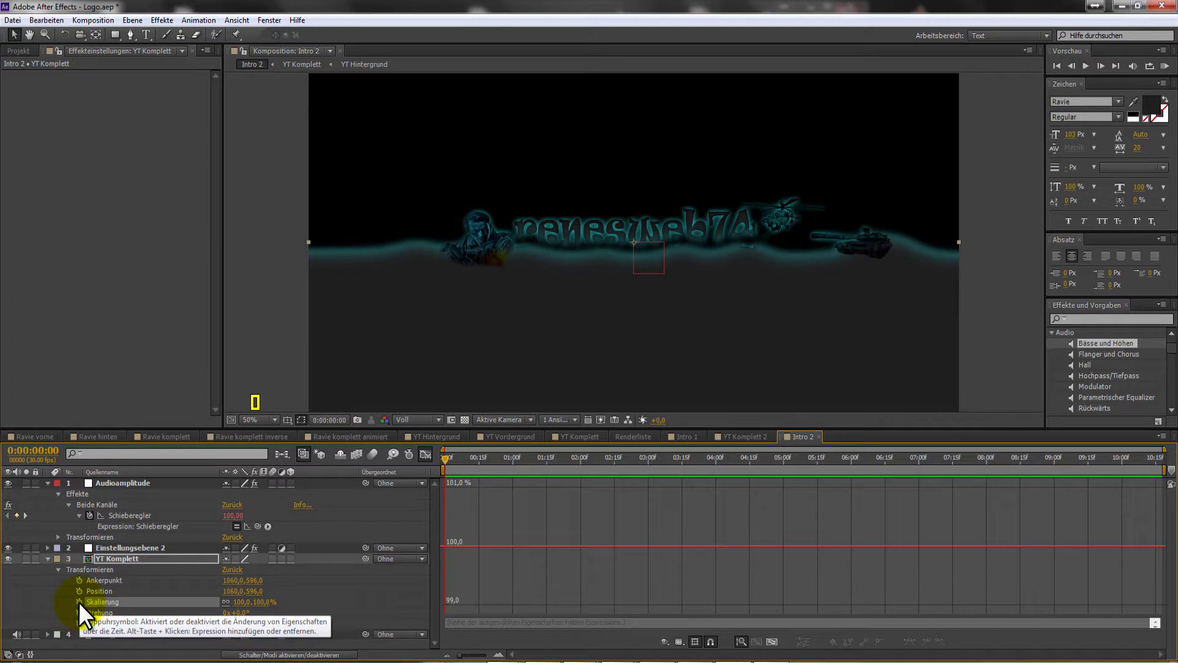
alt+click(78, 603)
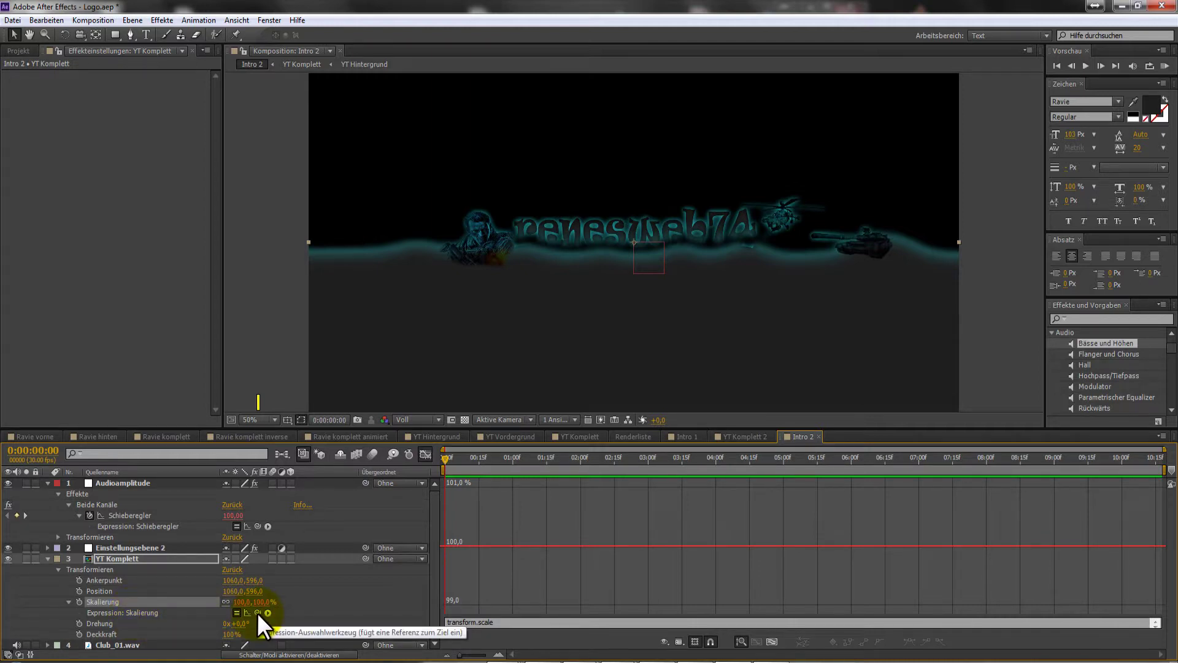
drag(257, 612, 118, 516)
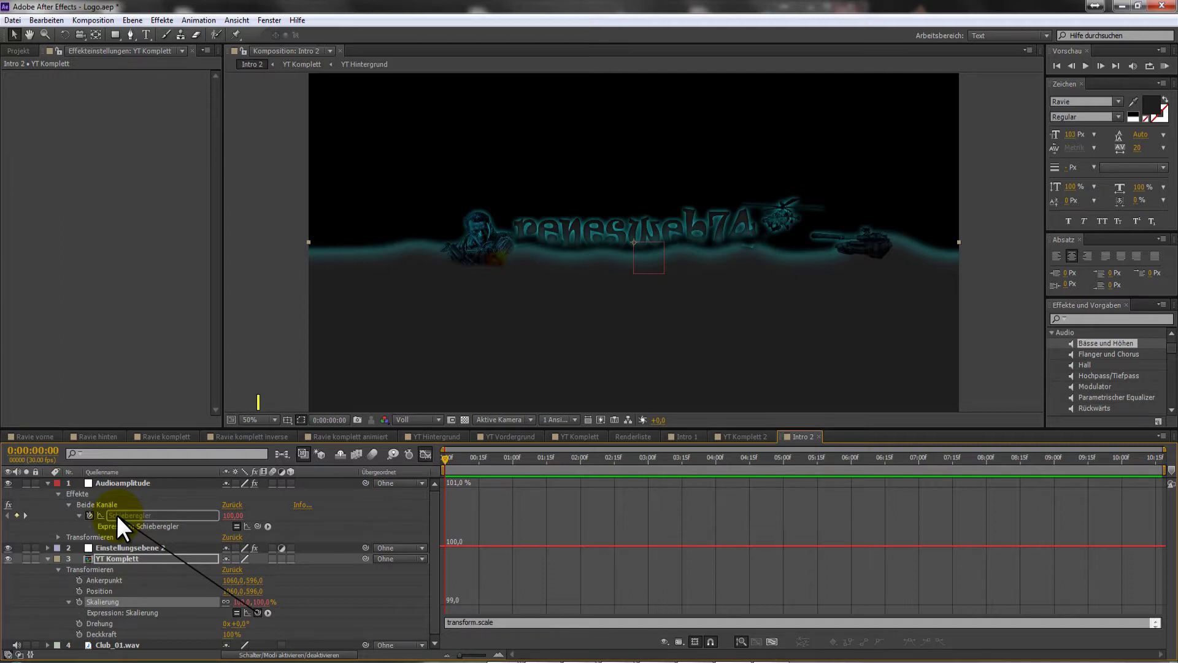
drag(117, 515, 117, 514)
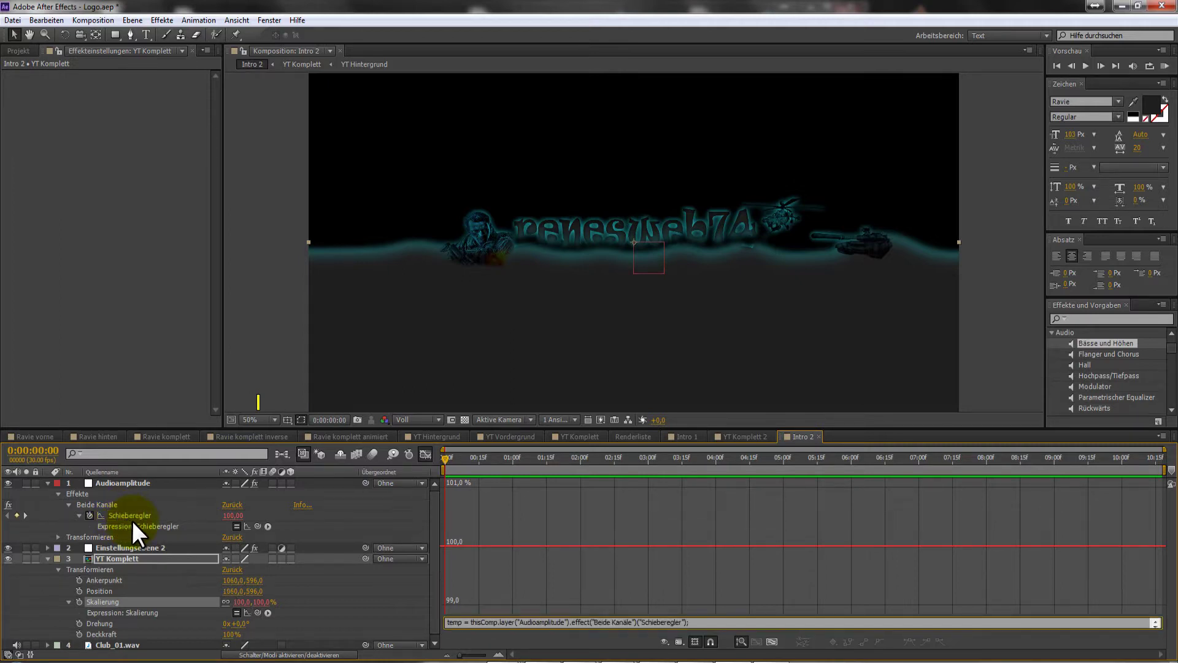
click(1166, 65)
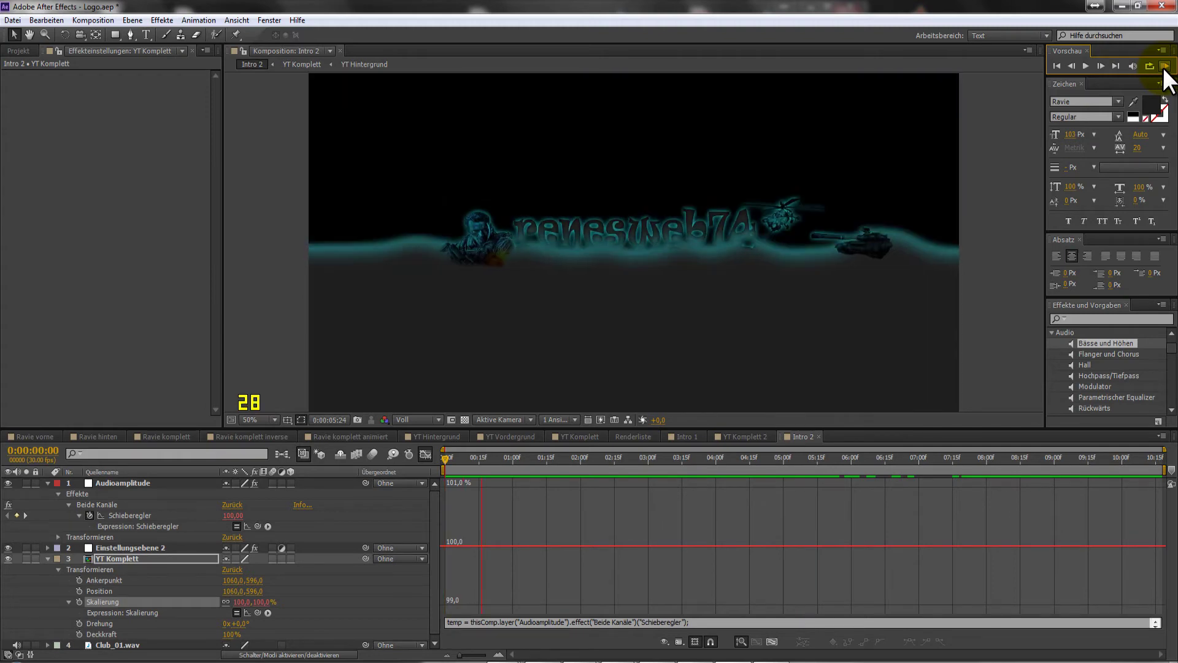
click(1165, 67)
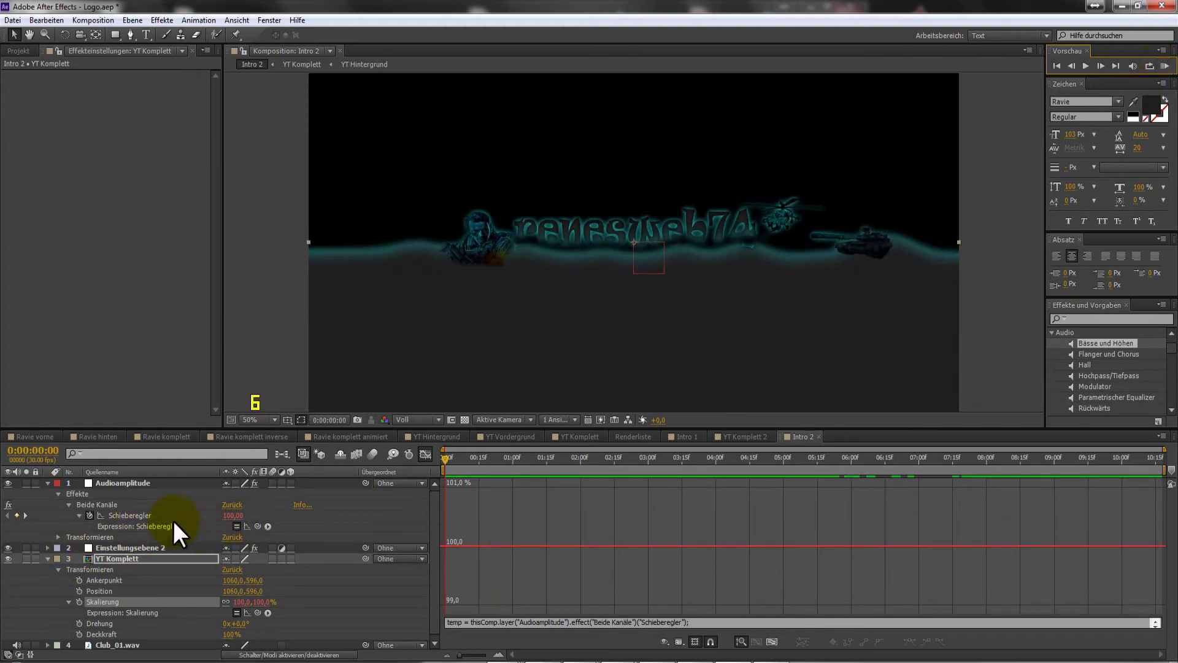
Raise the expression's maximum to give linear(value,35,60,100,120), then RAM-preview Intro 2.
click(150, 515)
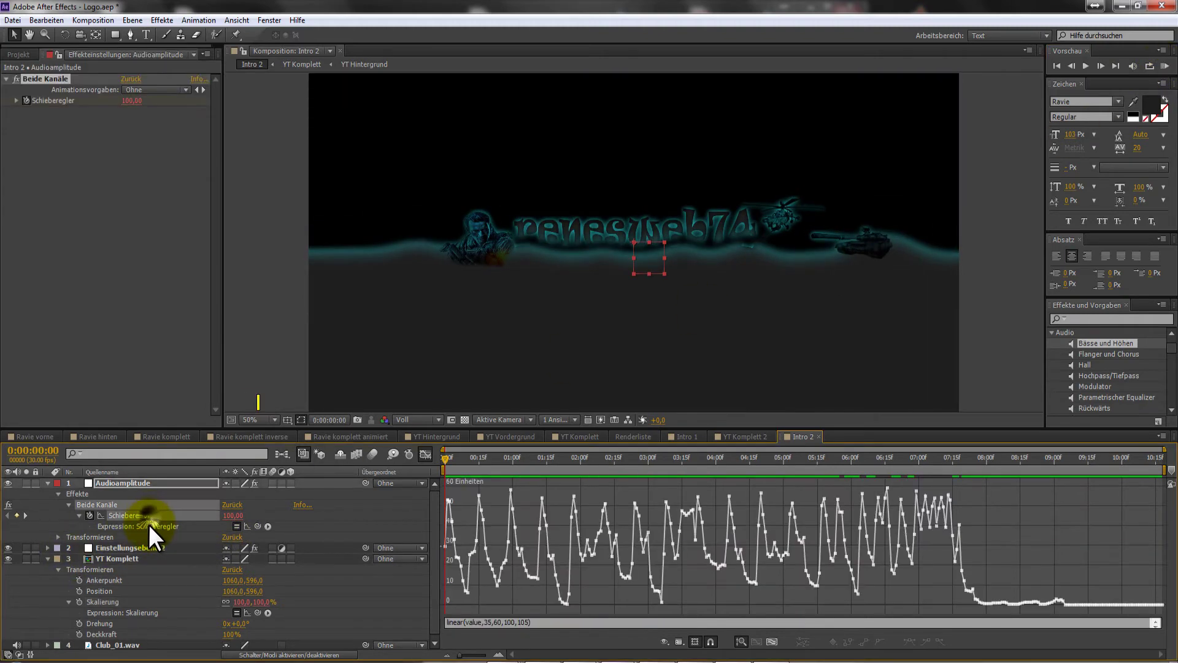
click(534, 623)
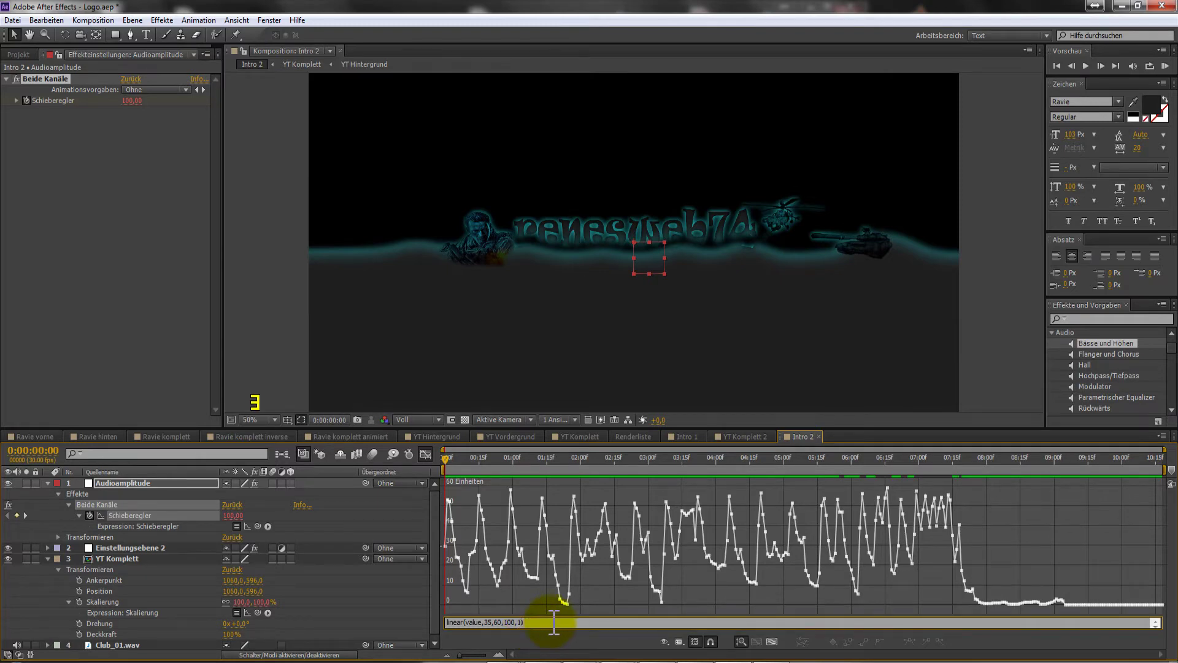
text(20))
click(1075, 324)
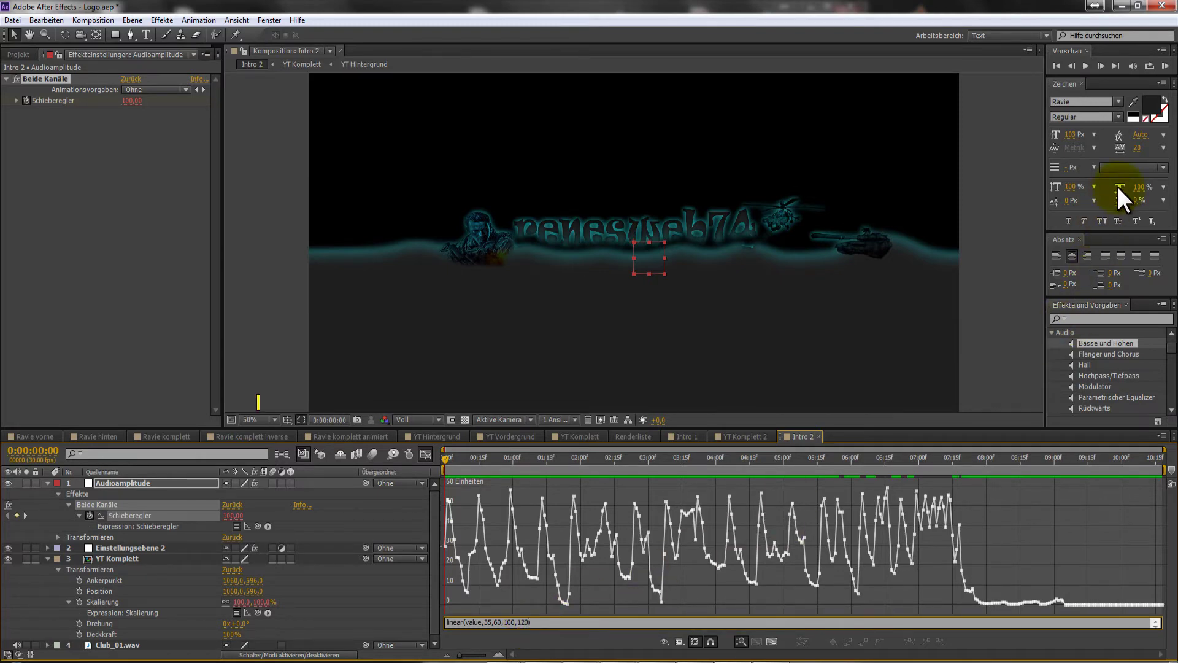
click(1165, 67)
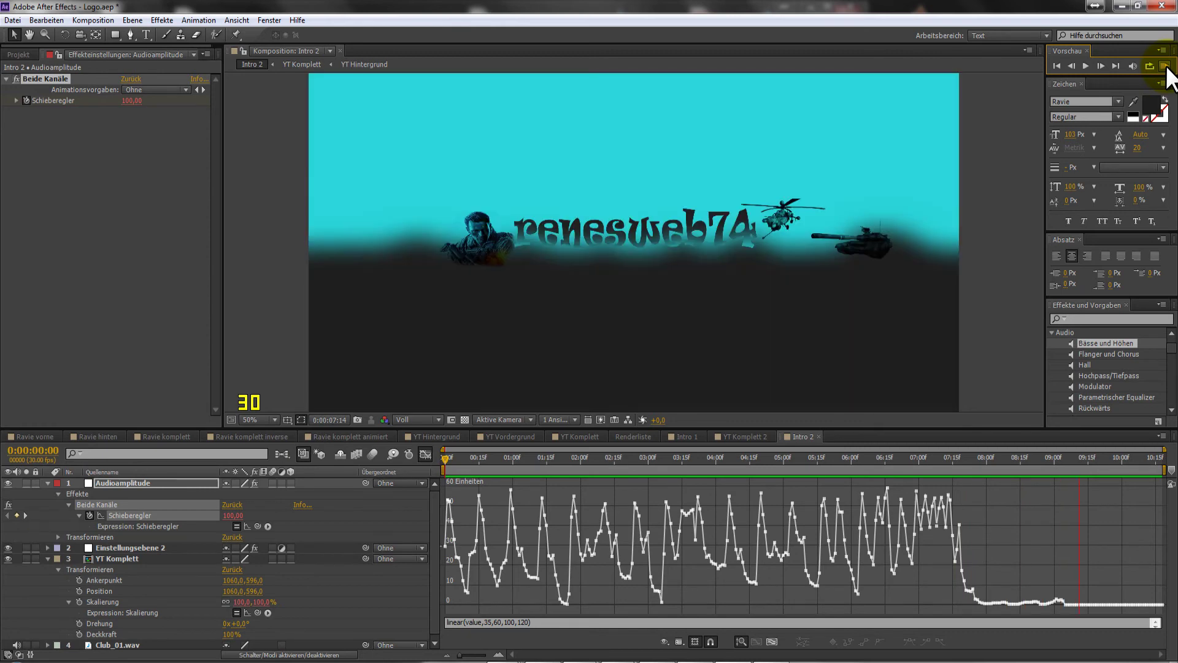
Stop the Intro 2 preview so it returns to the first frame.
click(1165, 66)
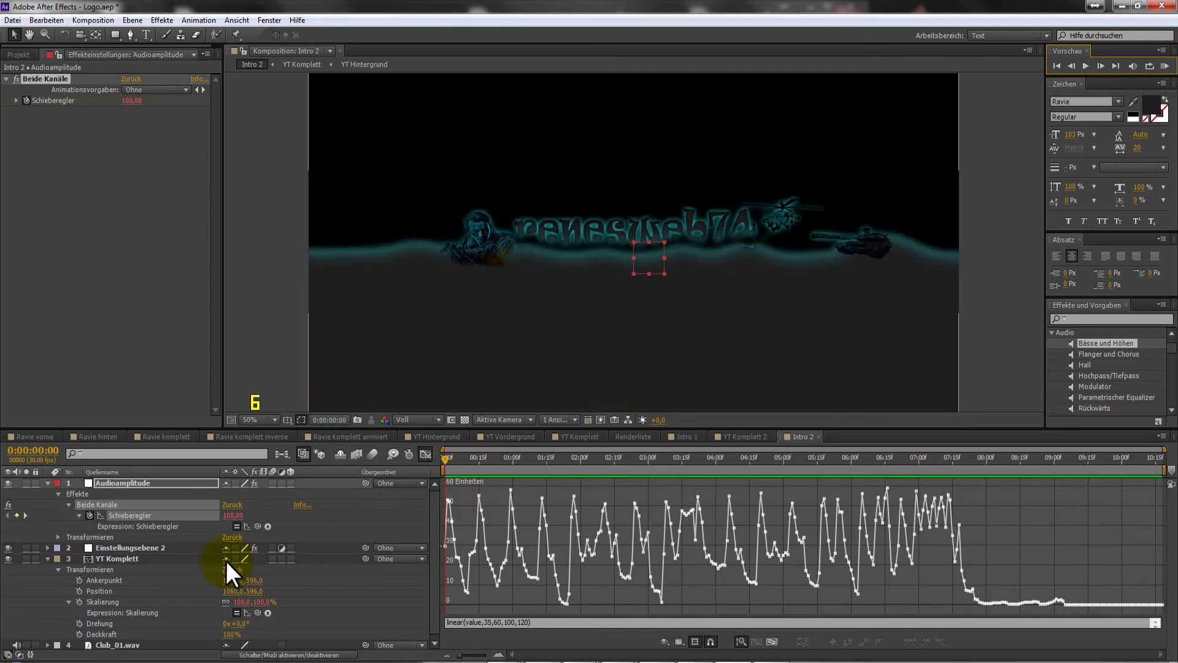